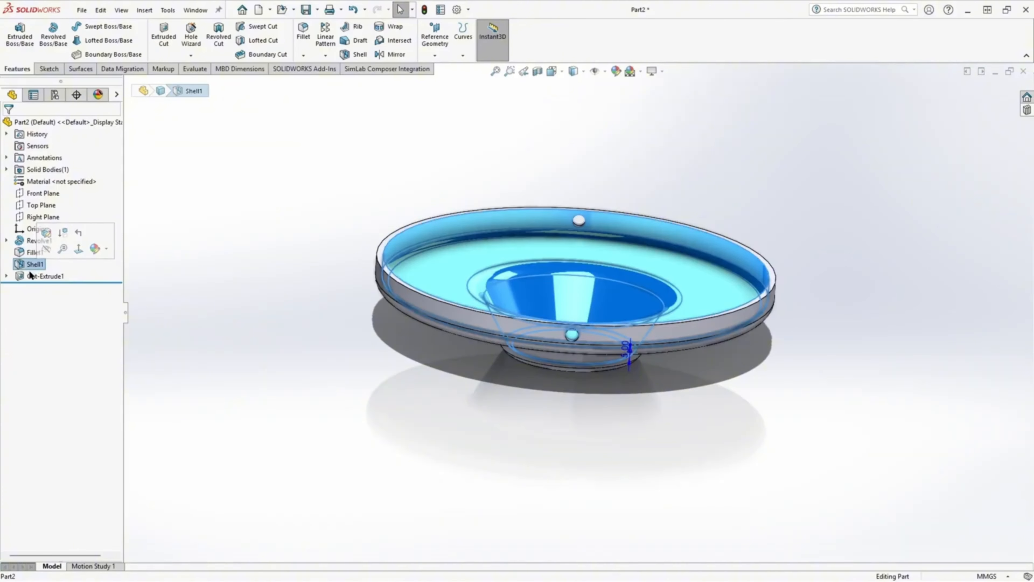
Step: Review the finished dish model and show it in the isometric view
click(40, 278)
middle_drag(253, 316, 449, 176)
click(450, 177)
key(ctrl+7)
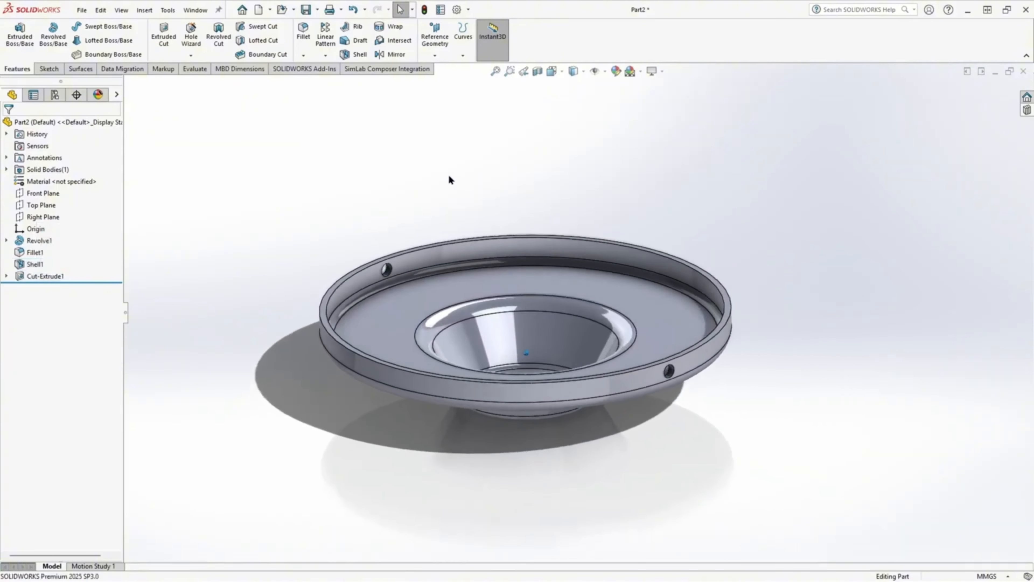
Step: Switch to the Draw 6_1.pdf drawing and mark the dish picture and the section's bottom centre point with red arrows
key(alt+Tab)
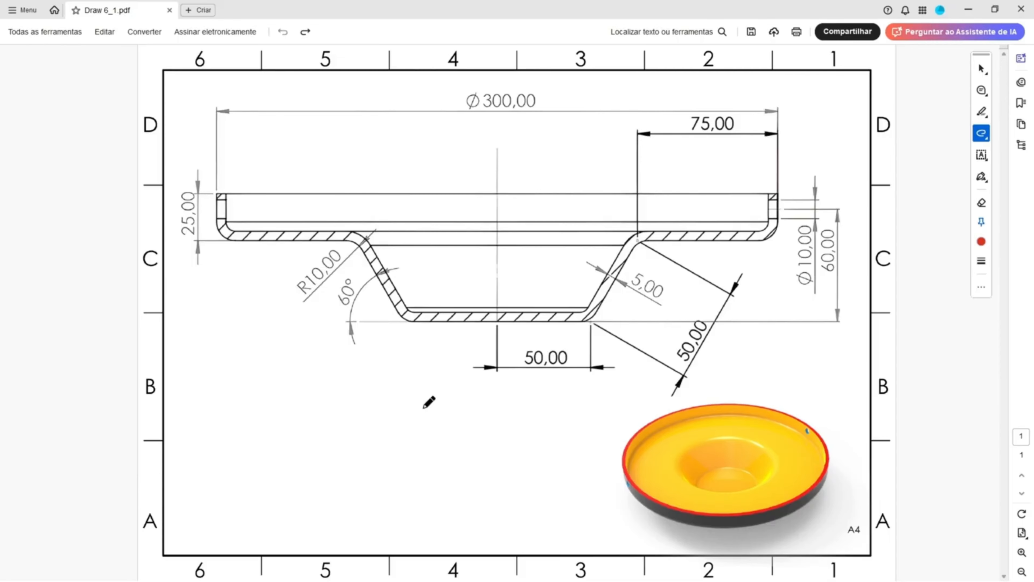
mouse_move(480, 458)
mouse_down()
mouse_move(609, 456)
mouse_move(580, 482)
mouse_up()
mouse_move(377, 377)
mouse_down()
mouse_move(455, 333)
mouse_move(451, 346)
mouse_up()
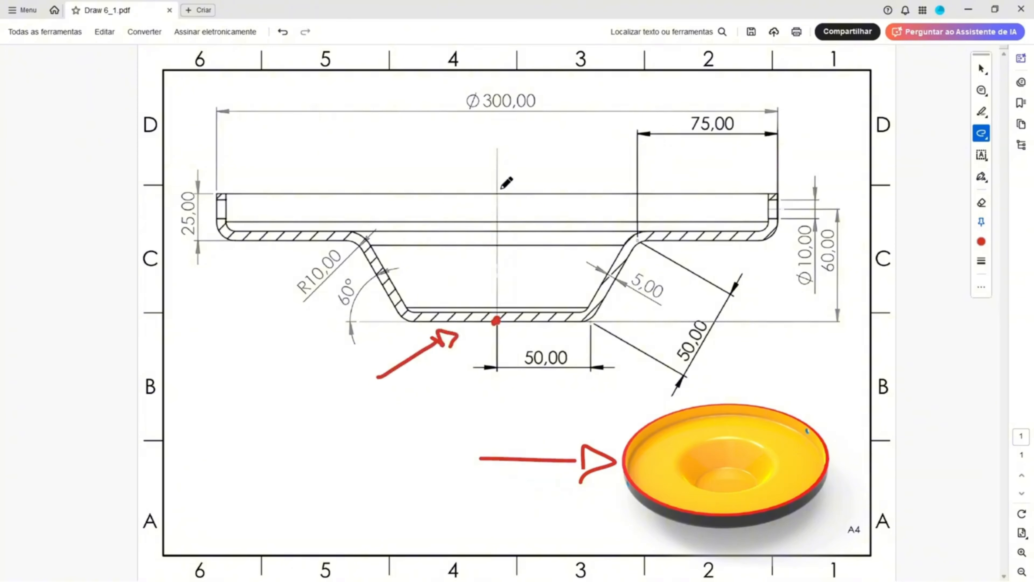
Step: Trace the centre axis, base and sloped edge in red, box both 50,00 dimensions, tick the equal edges and circle the 60° angle
mouse_move(497, 182)
mouse_down()
mouse_move(495, 321)
mouse_move(587, 322)
mouse_move(643, 241)
mouse_up()
mouse_move(698, 308)
mouse_down()
mouse_move(661, 368)
mouse_move(727, 326)
mouse_move(700, 315)
mouse_up()
mouse_move(516, 343)
mouse_down()
mouse_move(560, 341)
mouse_move(553, 376)
mouse_move(510, 350)
mouse_up()
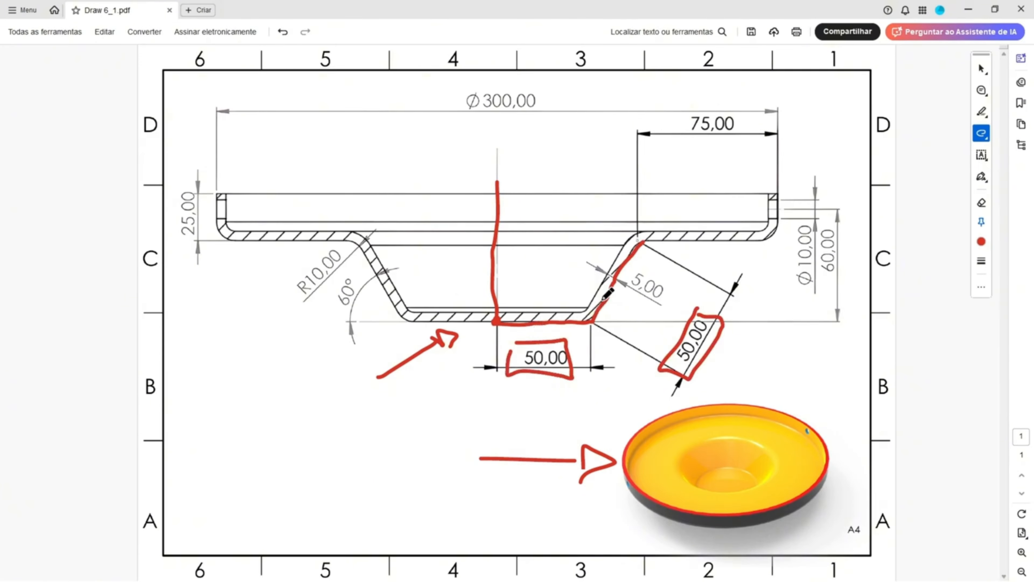
drag(597, 300, 621, 298)
drag(568, 313, 567, 331)
mouse_move(354, 276)
mouse_down()
mouse_move(340, 302)
mouse_move(336, 281)
mouse_up()
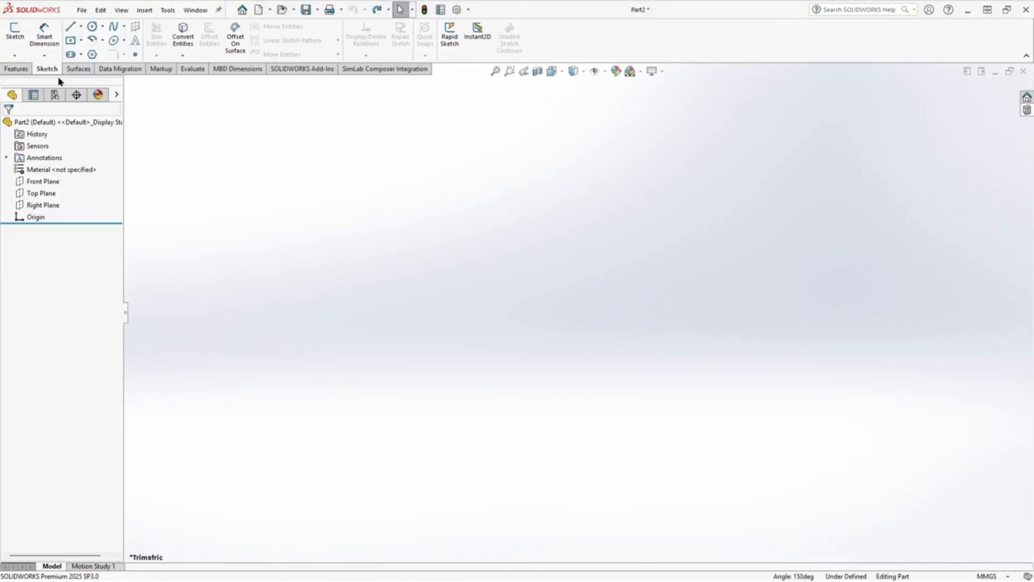
Step: Sketch on the Front Plane a horizontal line about 45 mm long from the origin, continued by a line rising at about 49°
click(14, 34)
click(411, 165)
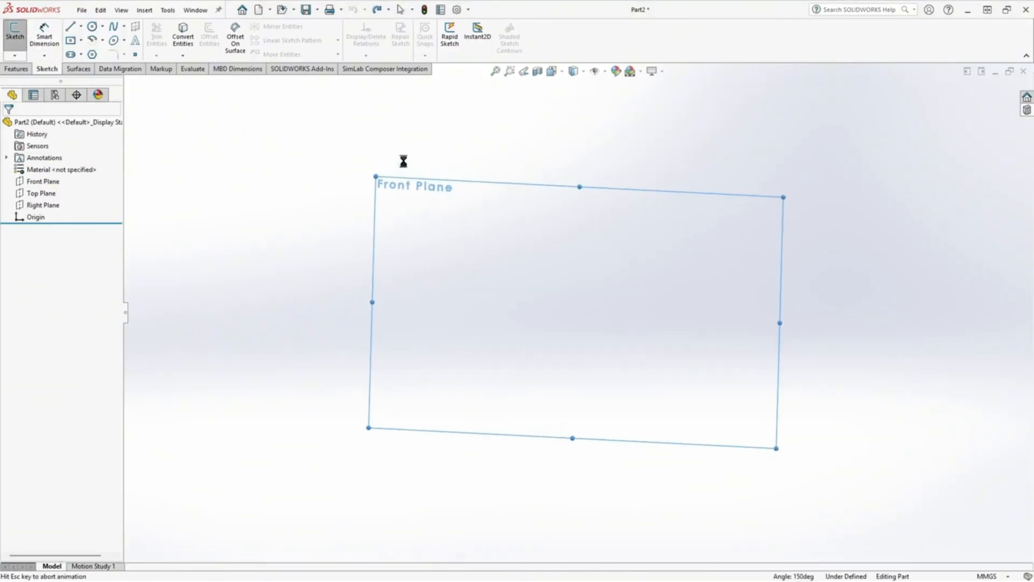
click(72, 26)
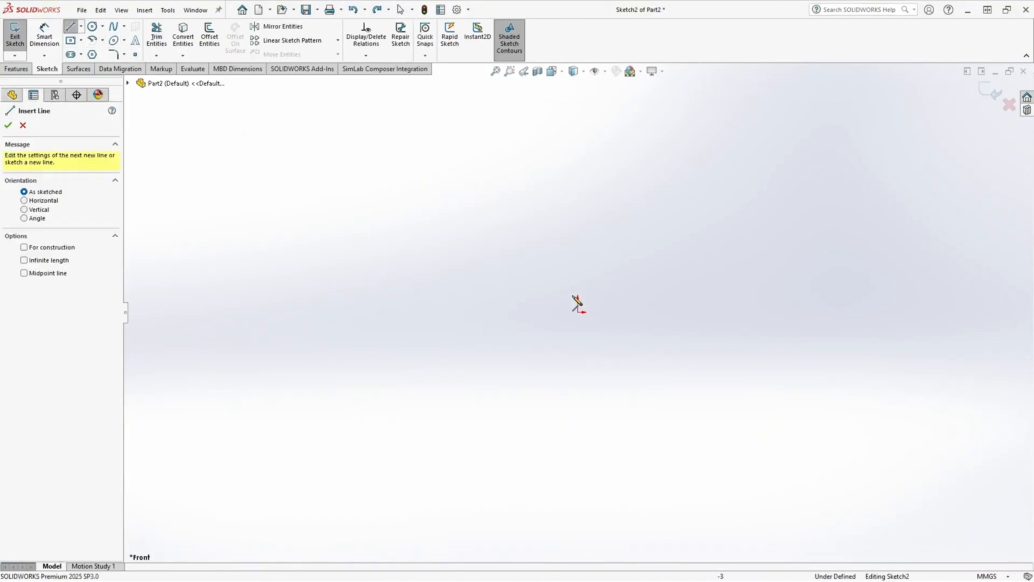
click(581, 313)
click(677, 313)
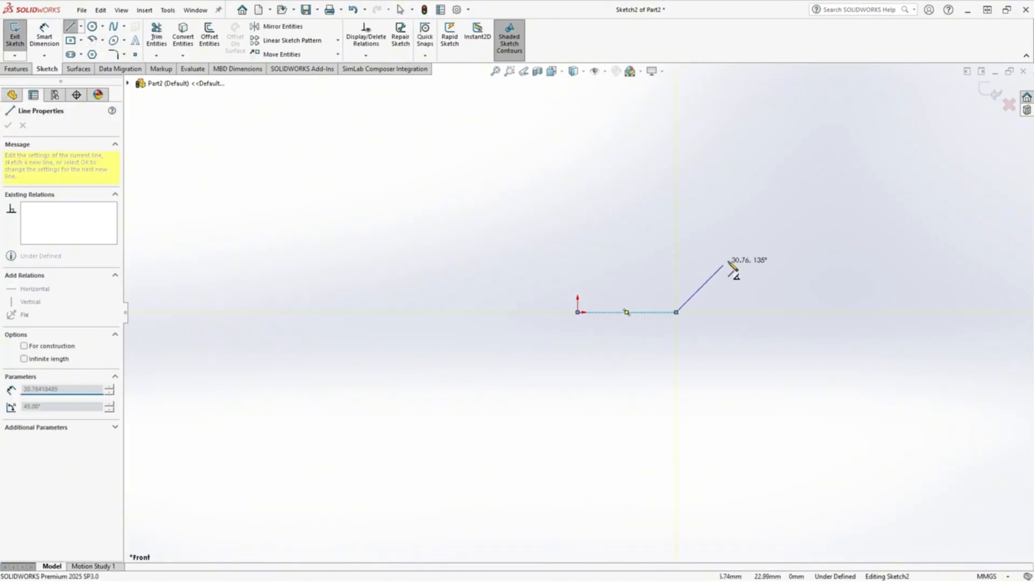
click(736, 243)
key(Escape)
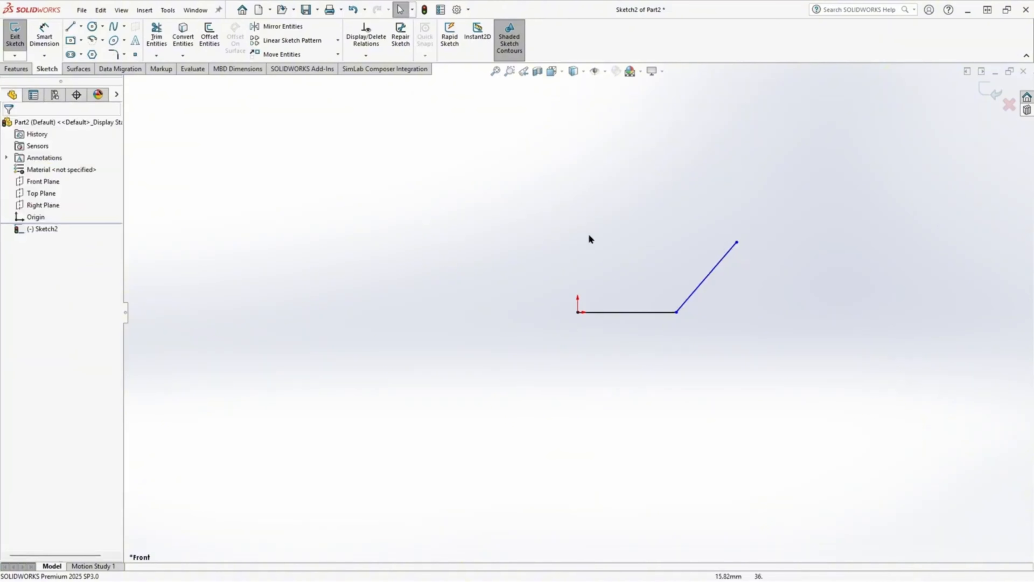
Step: Add an Equal relation between the horizontal base line and the sloped line
click(648, 312)
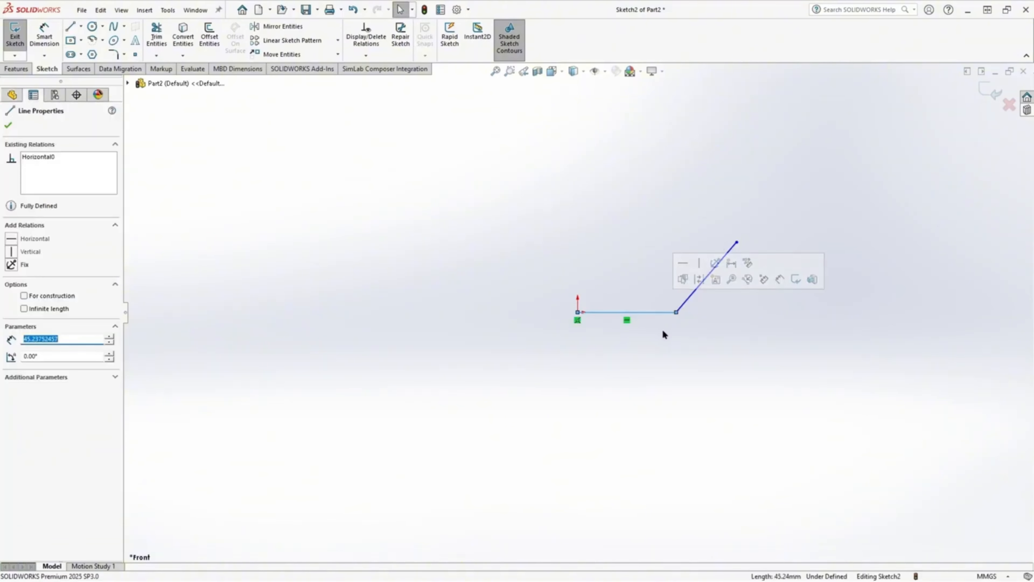
ctrl+click(691, 296)
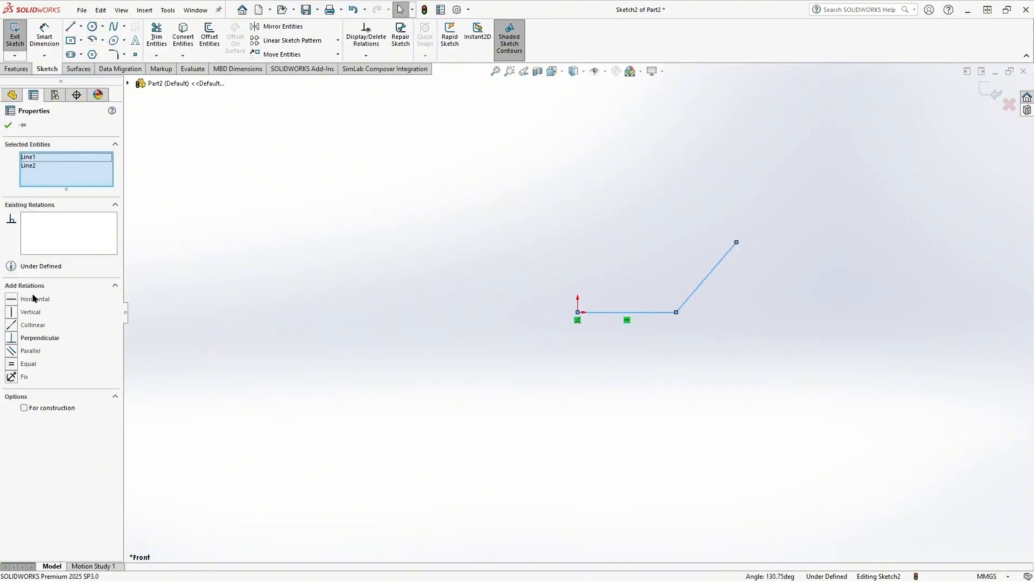
click(12, 364)
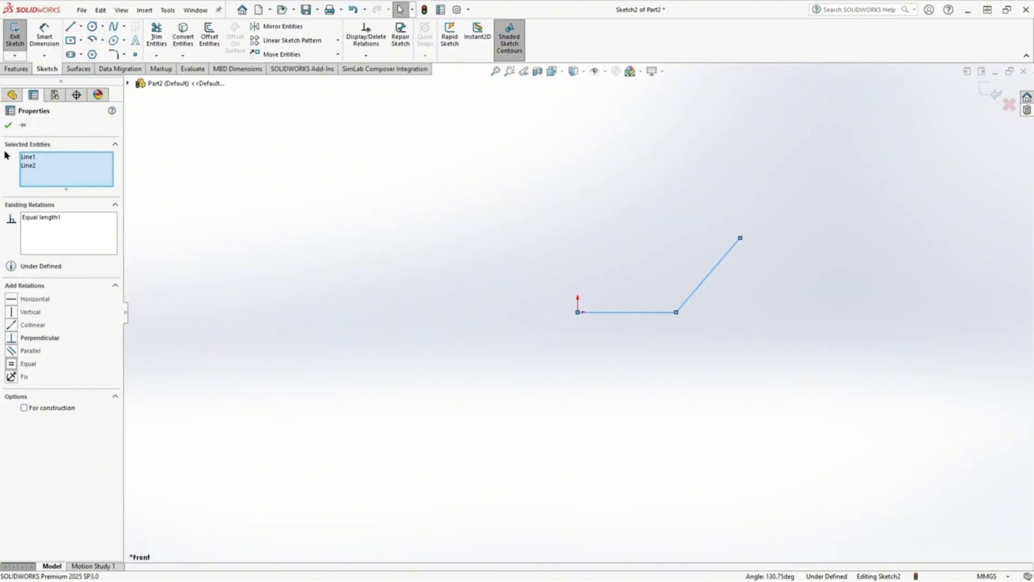
click(8, 126)
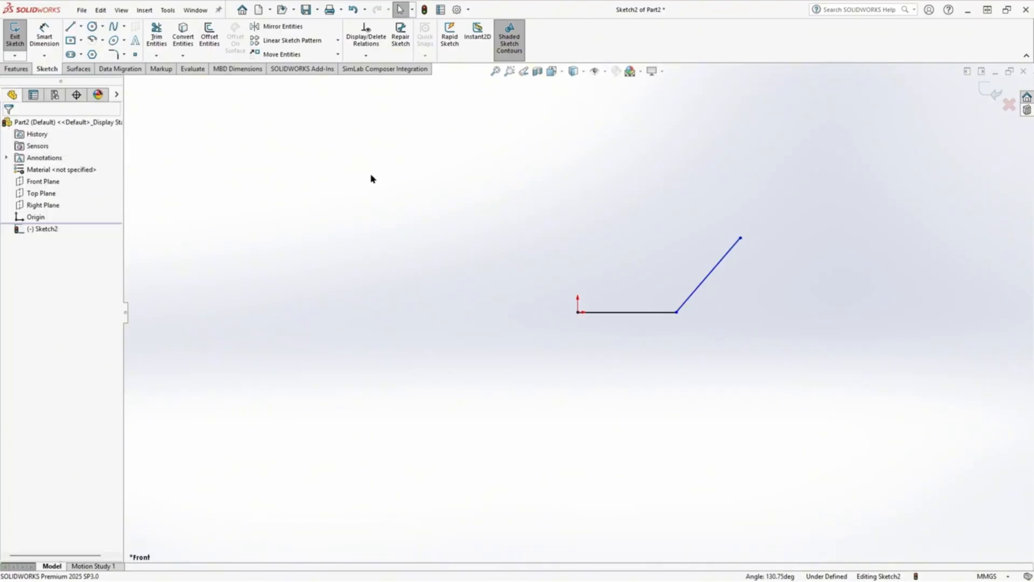
Step: Dimension the horizontal base line at 50 mm
click(44, 36)
click(619, 313)
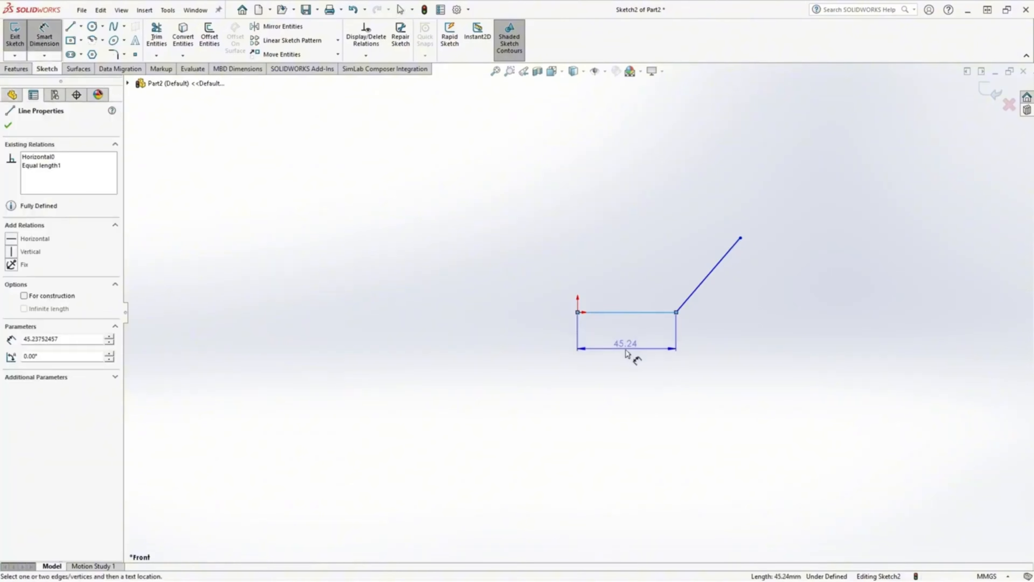
click(630, 357)
text(50)
key(Return)
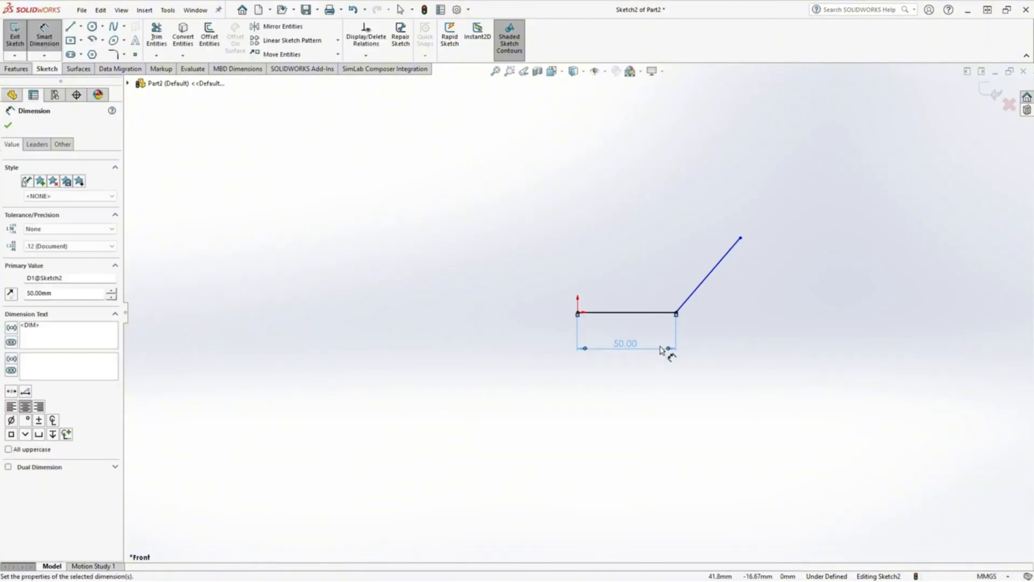
Step: Dimension the angle between the base line and the sloped line at 60°
click(667, 313)
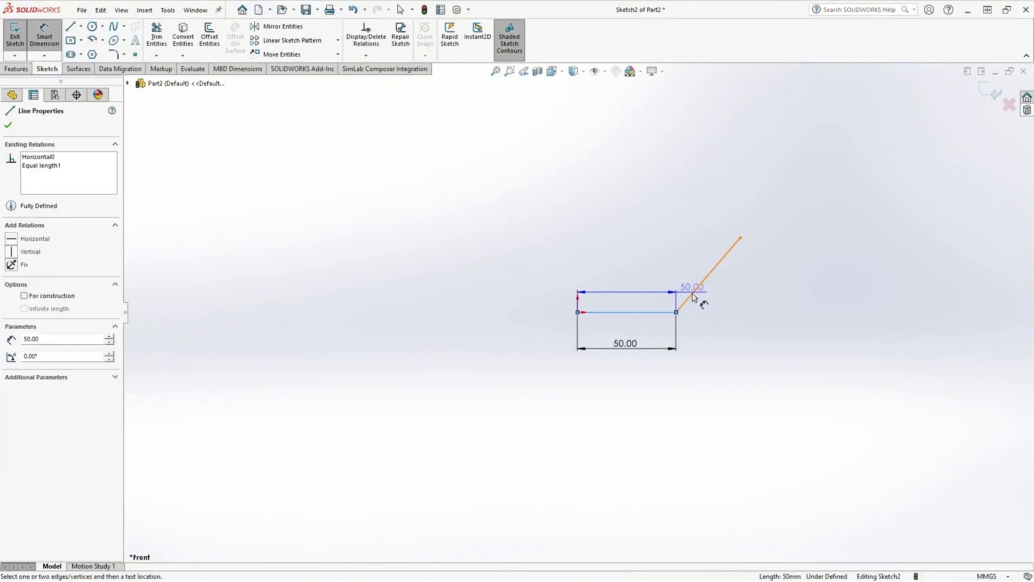
click(692, 295)
click(756, 292)
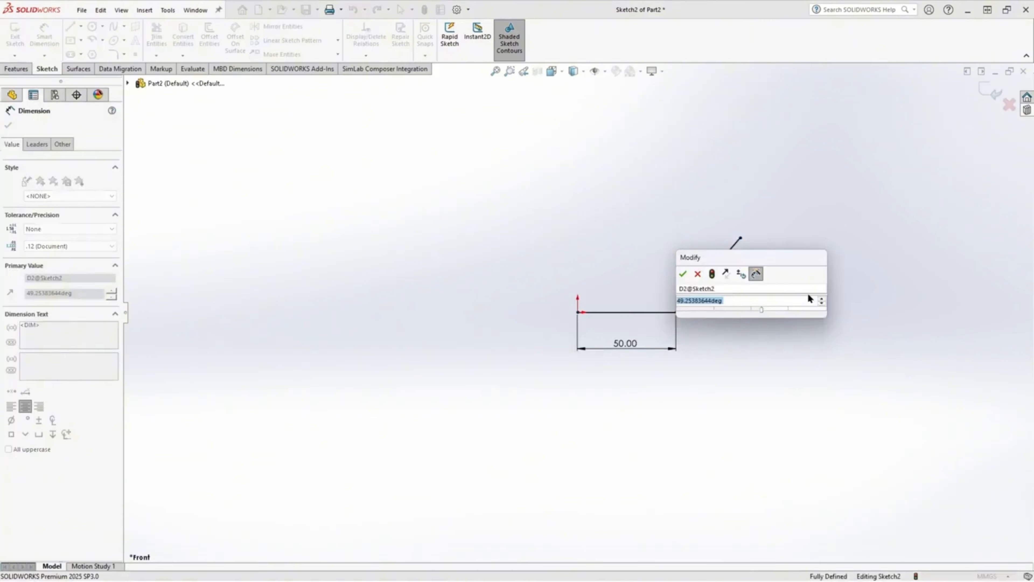
text(60)
key(Return)
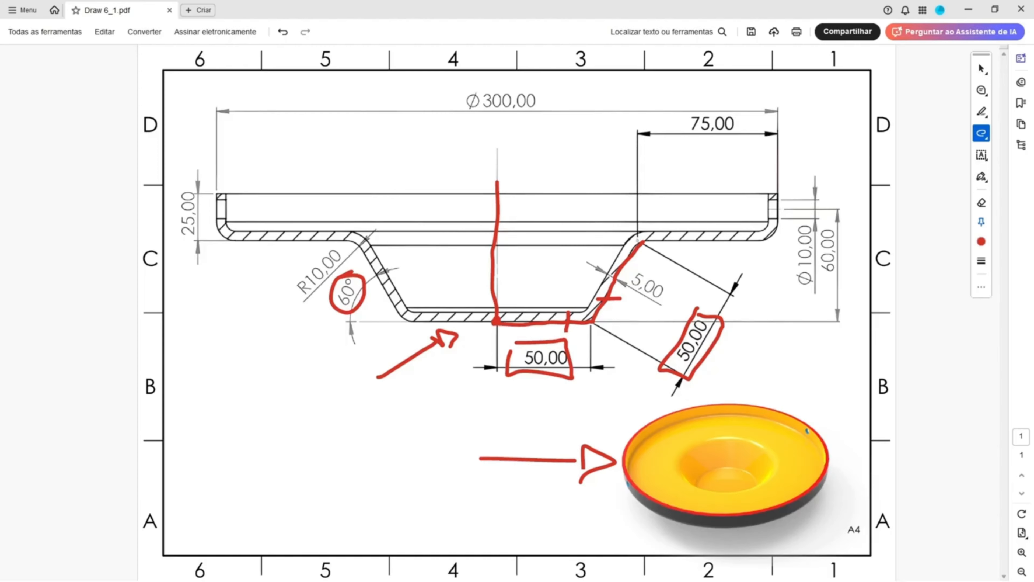
Step: On the PDF drawing, trace the flat flange and the vertical rim in red and mark the 75,00 and 25,00 dimensions
drag(638, 238, 771, 237)
mouse_move(681, 115)
mouse_down()
mouse_move(683, 140)
mouse_move(745, 142)
mouse_move(746, 109)
mouse_move(688, 117)
mouse_up()
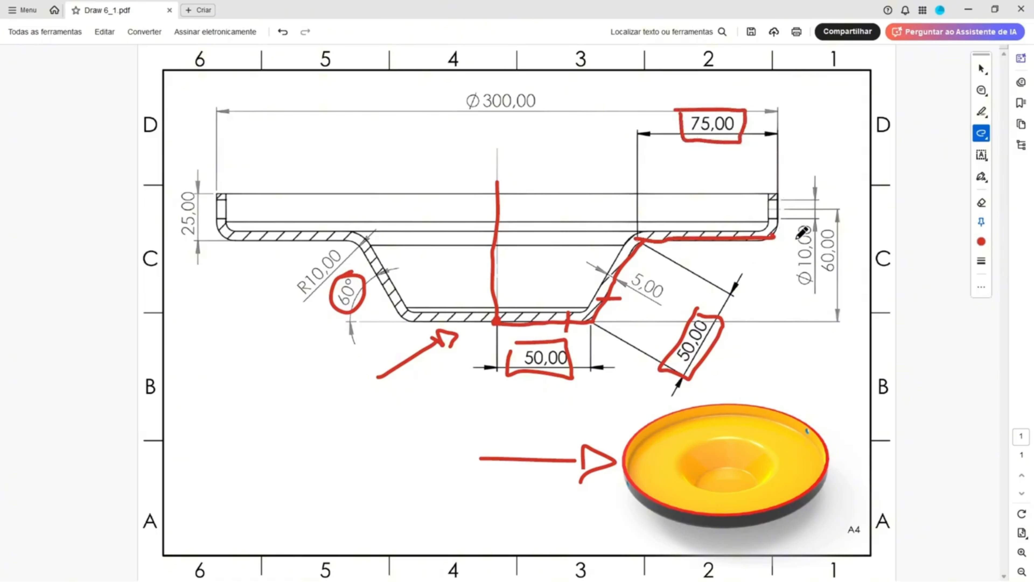
drag(773, 222, 771, 196)
mouse_move(173, 182)
mouse_down()
mouse_move(172, 252)
mouse_move(207, 197)
mouse_move(156, 182)
mouse_up()
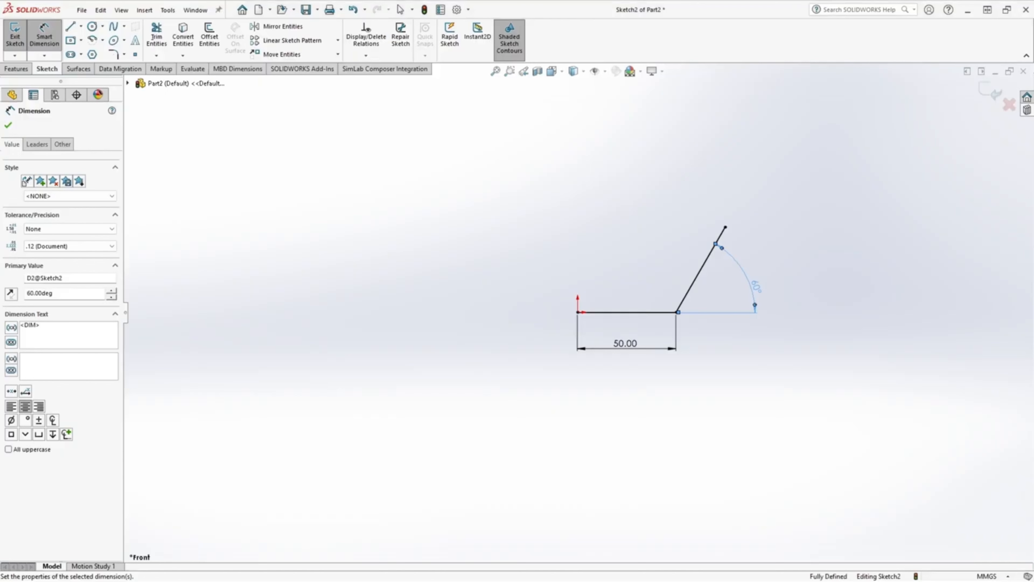
Step: Sketch a horizontal line about 60 mm long from the sloped line's upper end, continued by a vertical line about 34 mm up
click(70, 26)
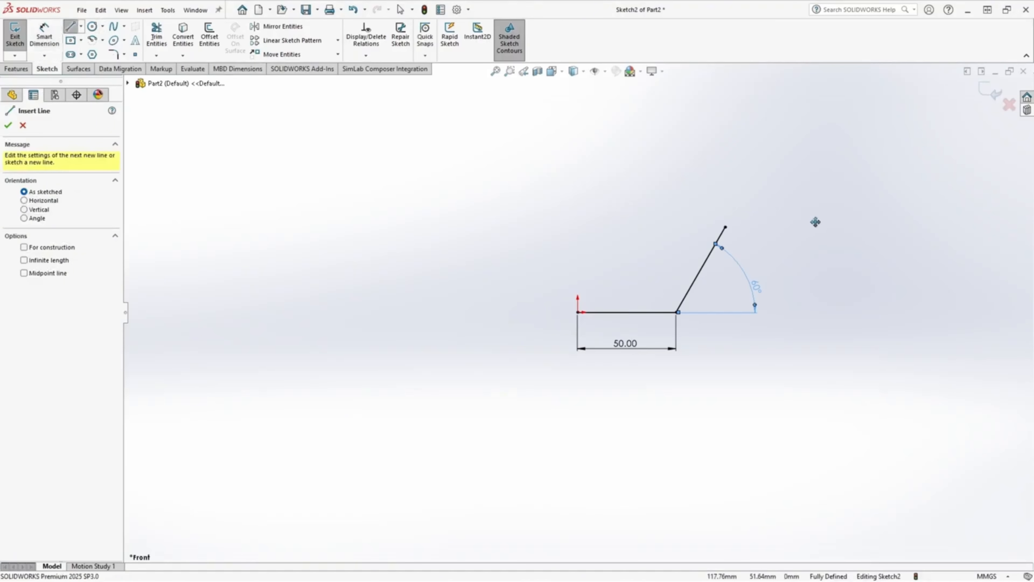
ctrl+middle_drag(815, 221, 566, 235)
click(475, 244)
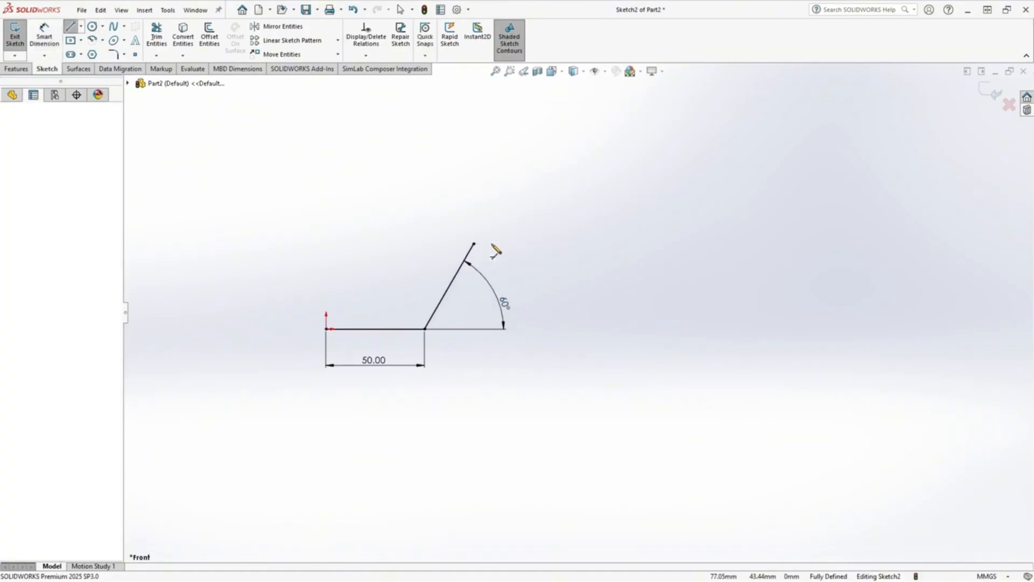
key(Escape)
key(l)
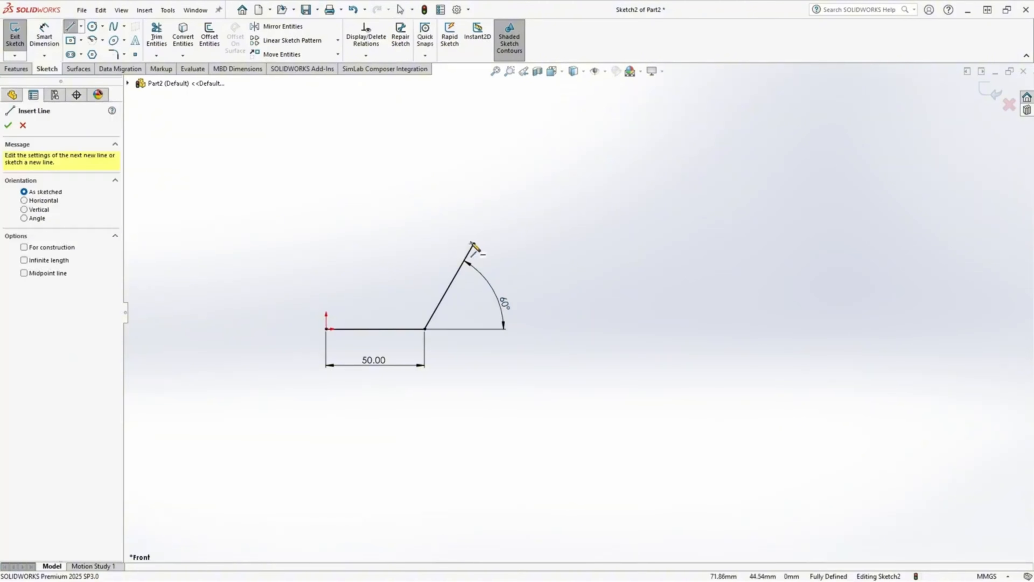
click(474, 244)
click(593, 244)
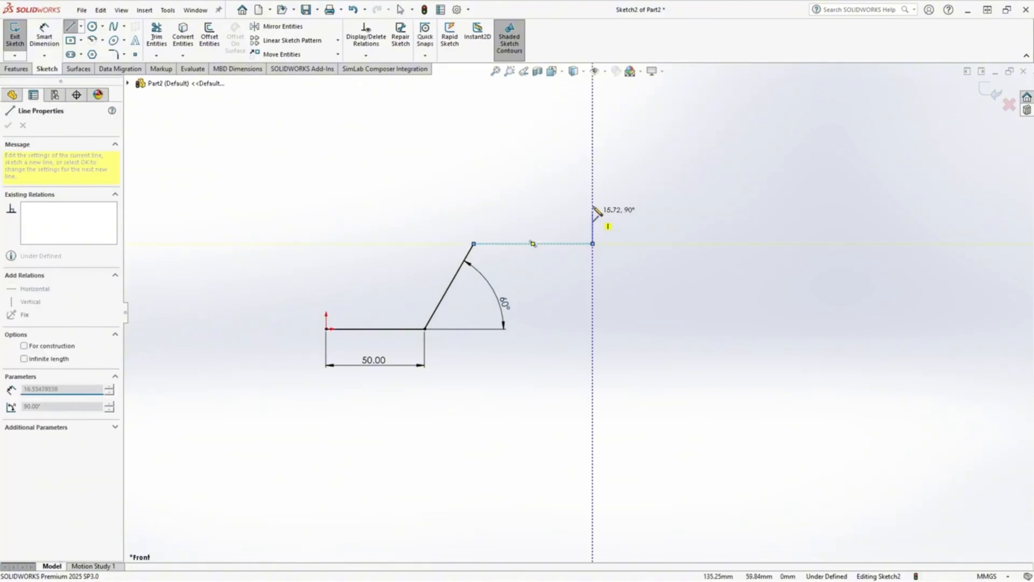
click(593, 177)
key(Escape)
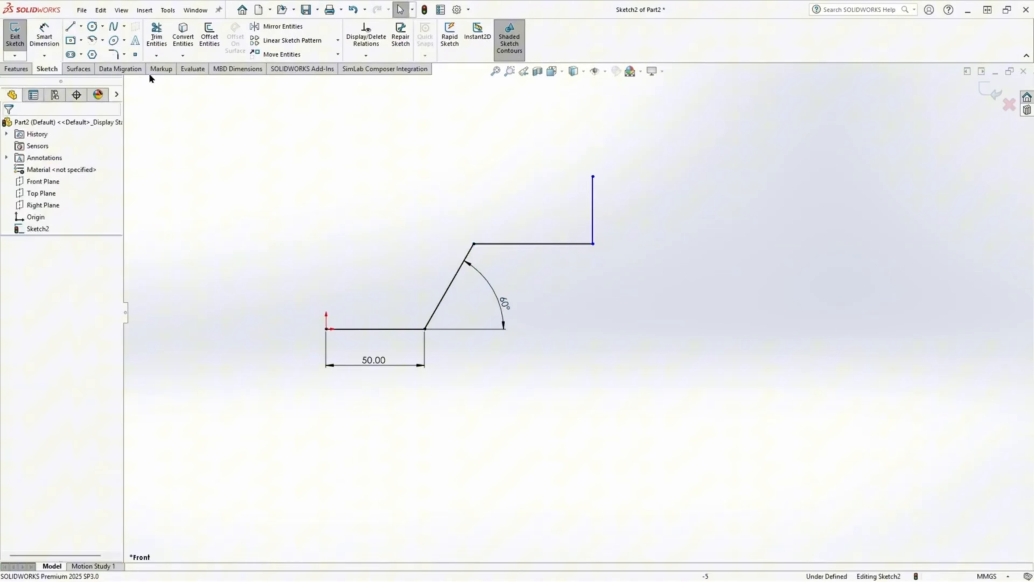
Step: Dimension the upper horizontal line at 75 mm
click(44, 35)
click(539, 243)
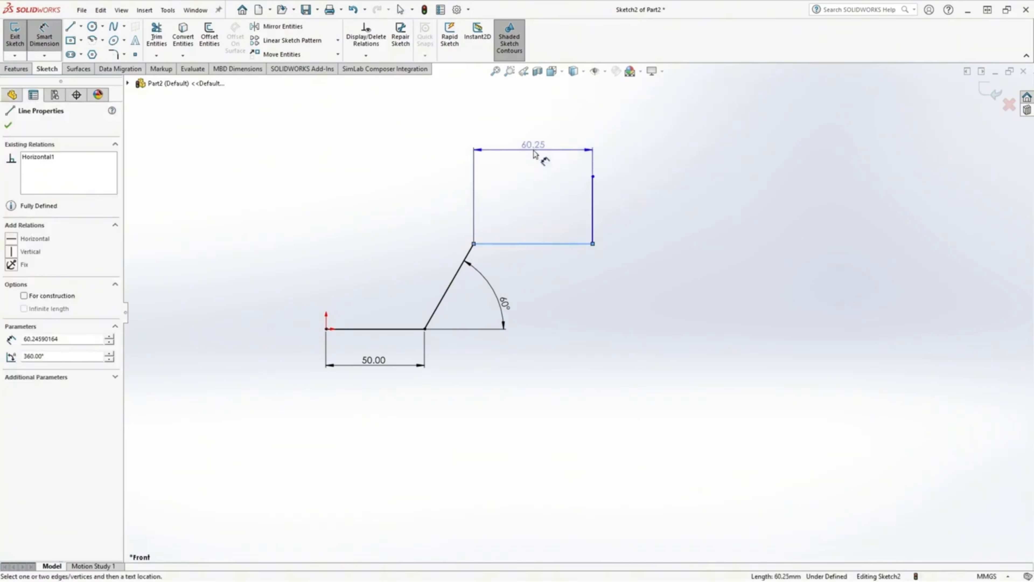
click(534, 150)
text(75)
key(Return)
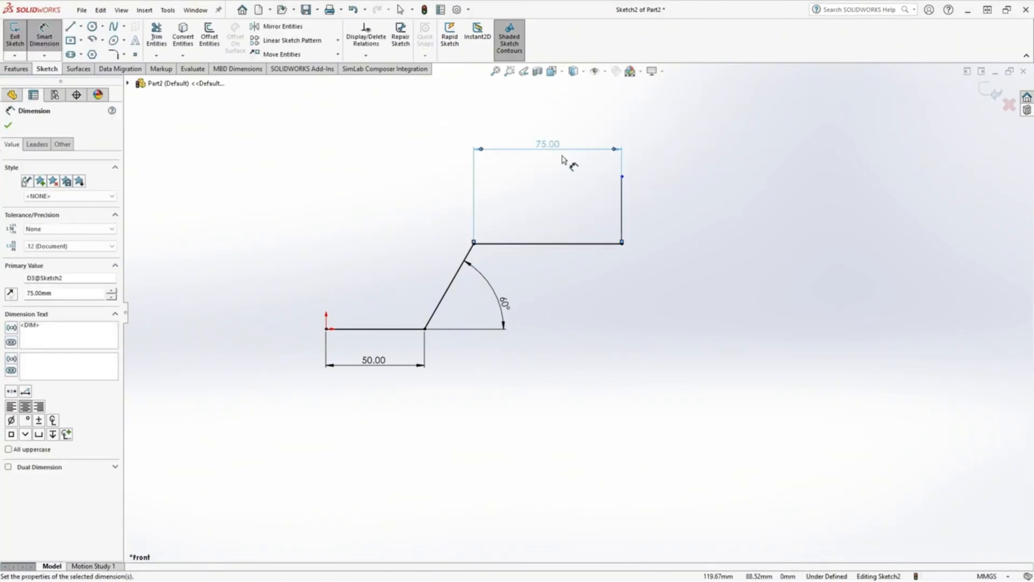
Step: Dimension the vertical rim line at 25 mm and move the 75 mm dimension below its line
click(623, 207)
click(672, 209)
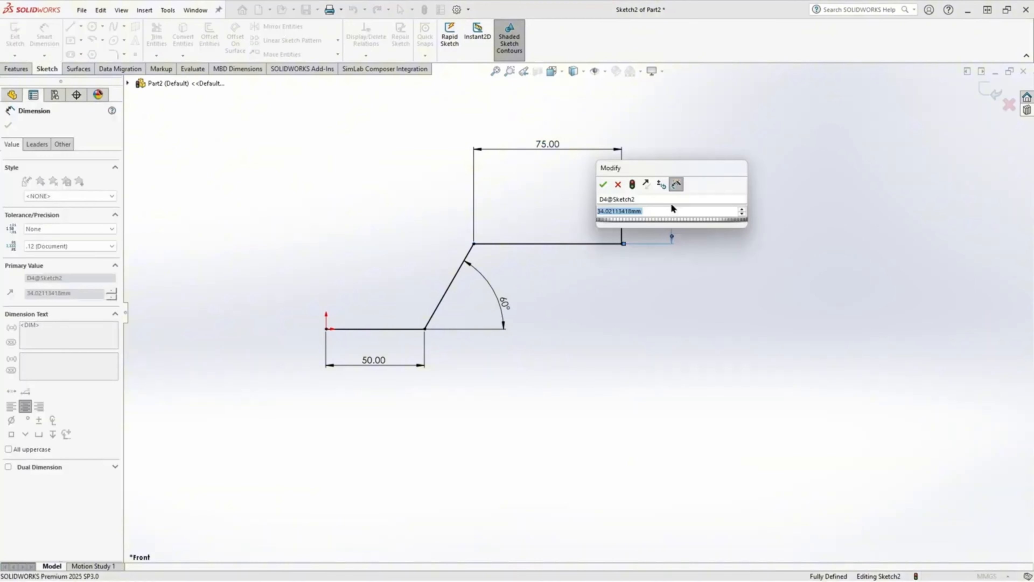
text(25)
key(Return)
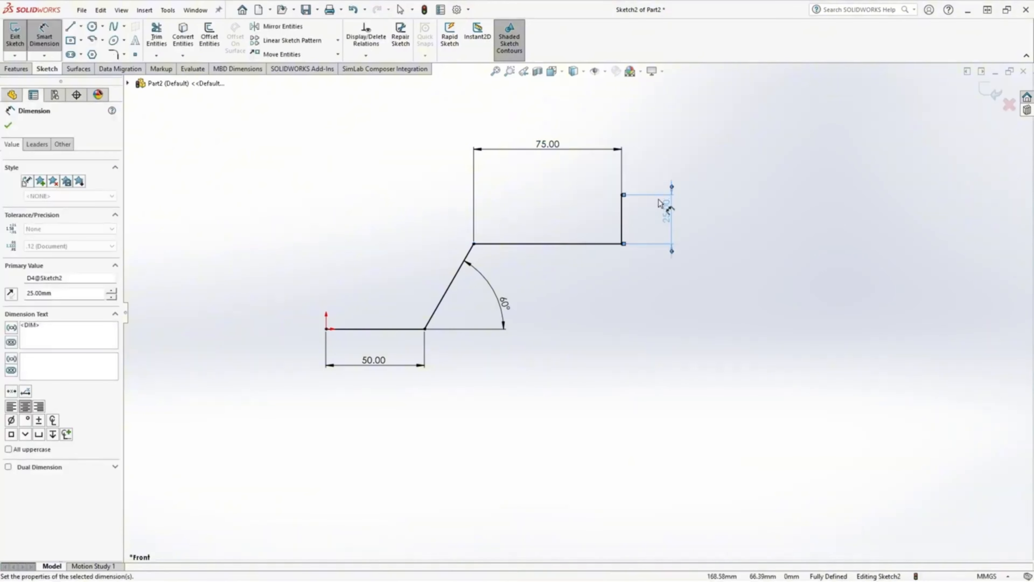
mouse_move(528, 142)
mouse_down()
mouse_move(545, 157)
mouse_move(548, 263)
mouse_up()
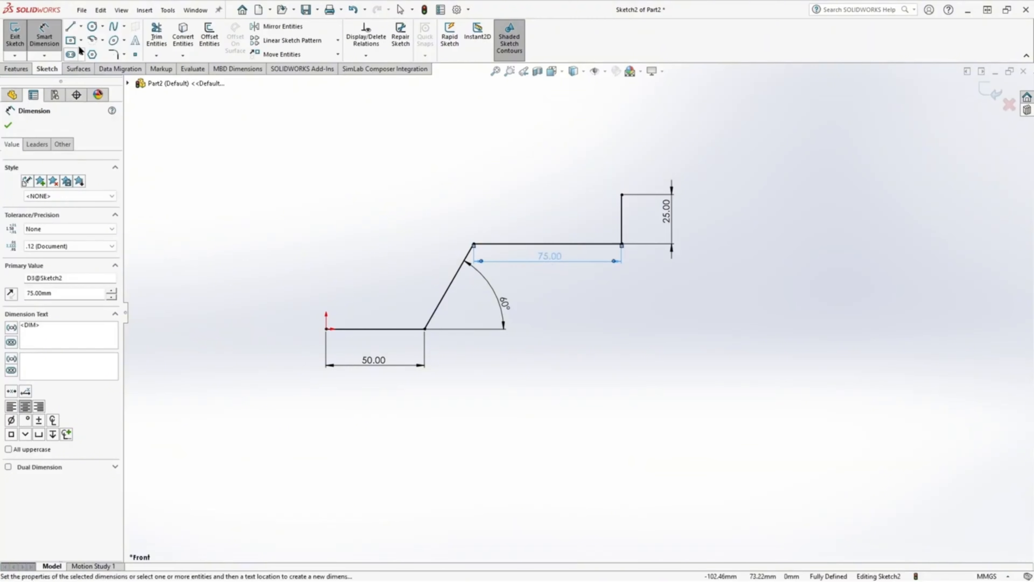
Step: Close the profile with a horizontal line from the rim's top to above the origin and a vertical line down to the origin
click(70, 27)
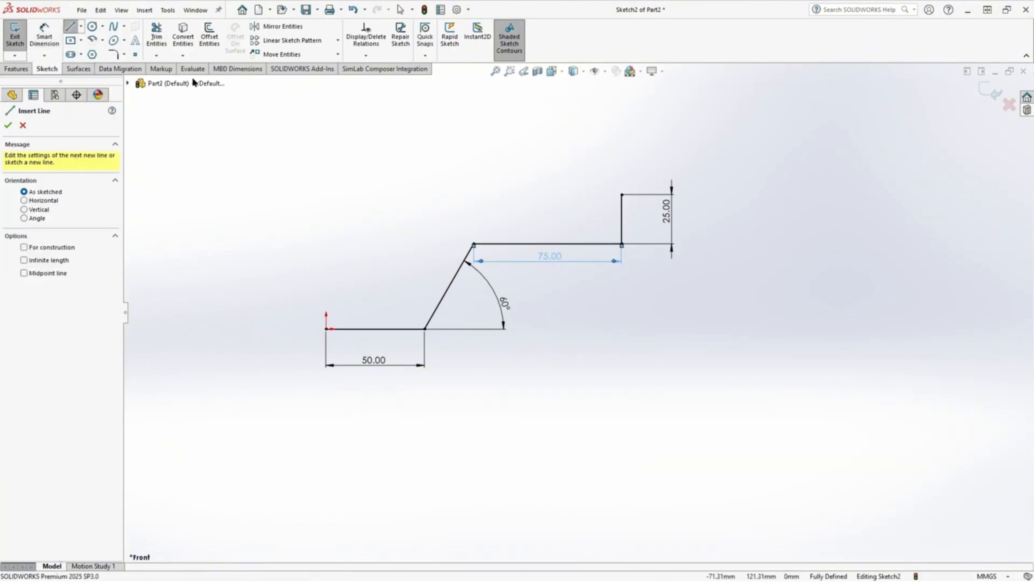
click(622, 195)
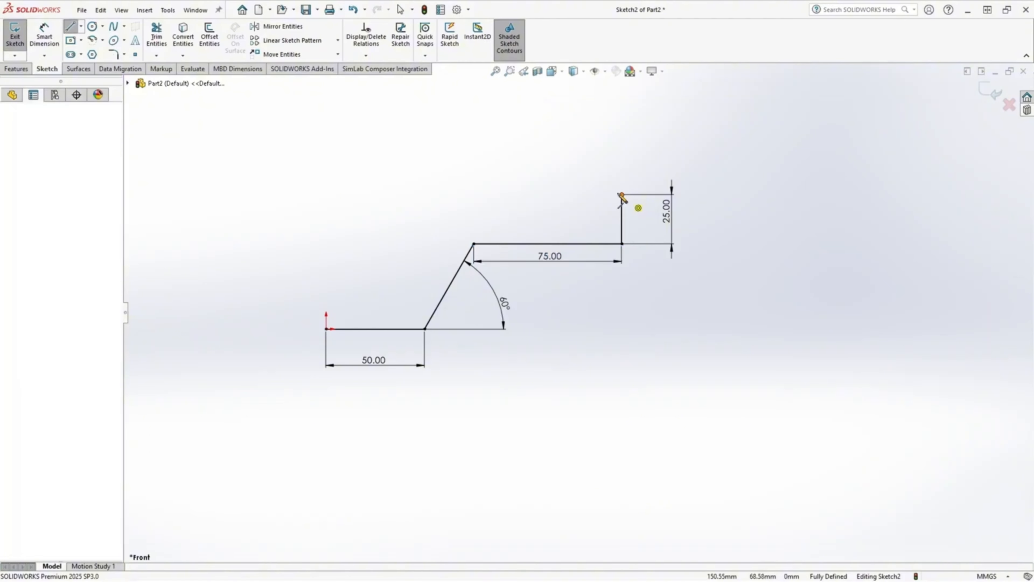
click(326, 196)
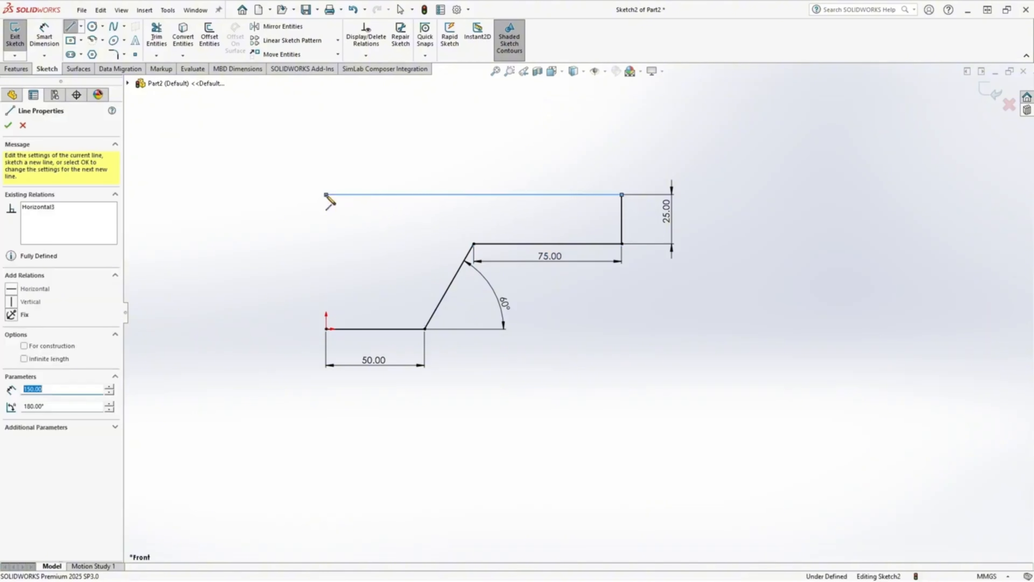
click(326, 328)
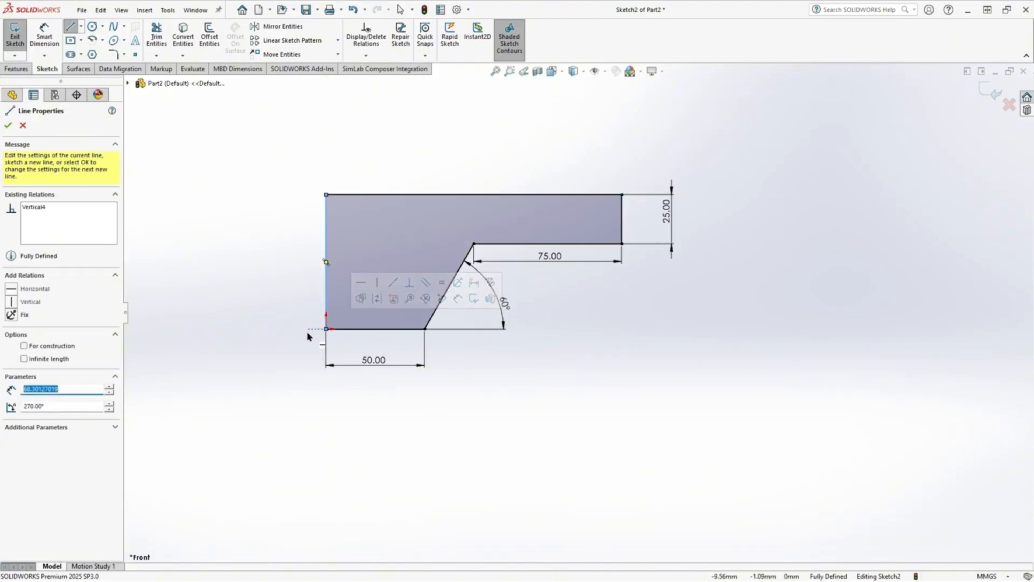
key(Escape)
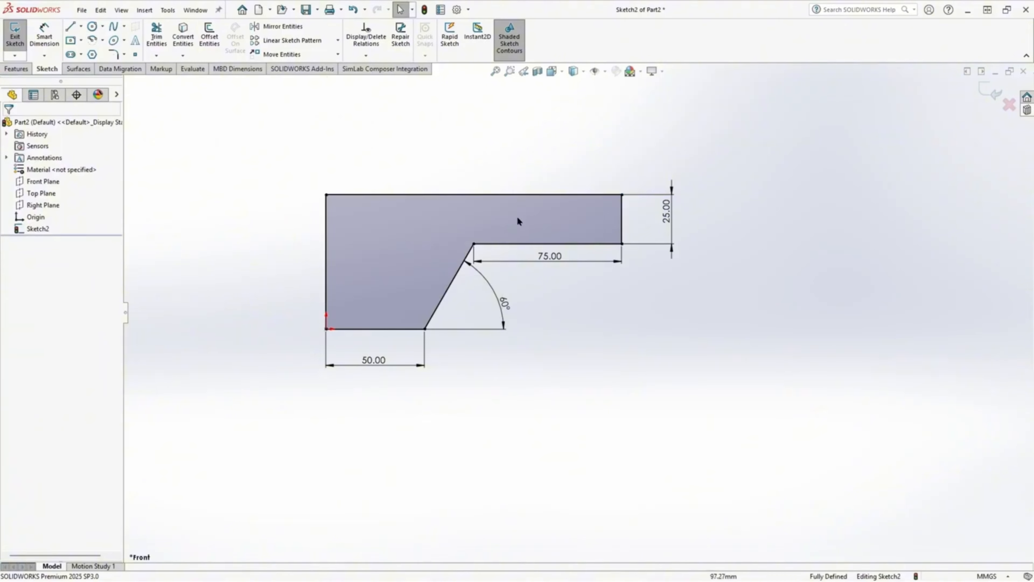
Step: Revolve the closed profile 360° about the vertical line through the origin to form the solid dish body
click(21, 71)
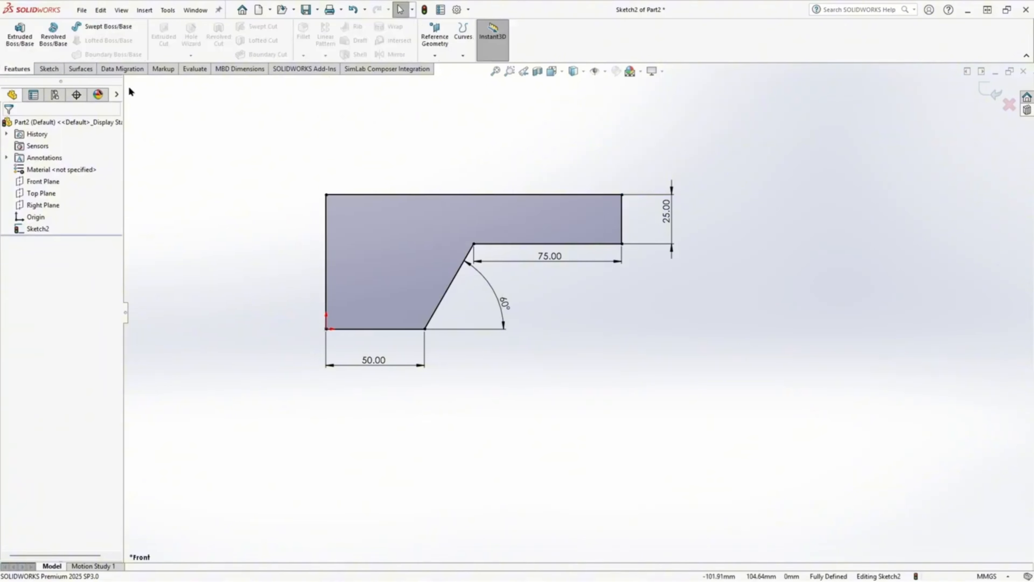
click(60, 38)
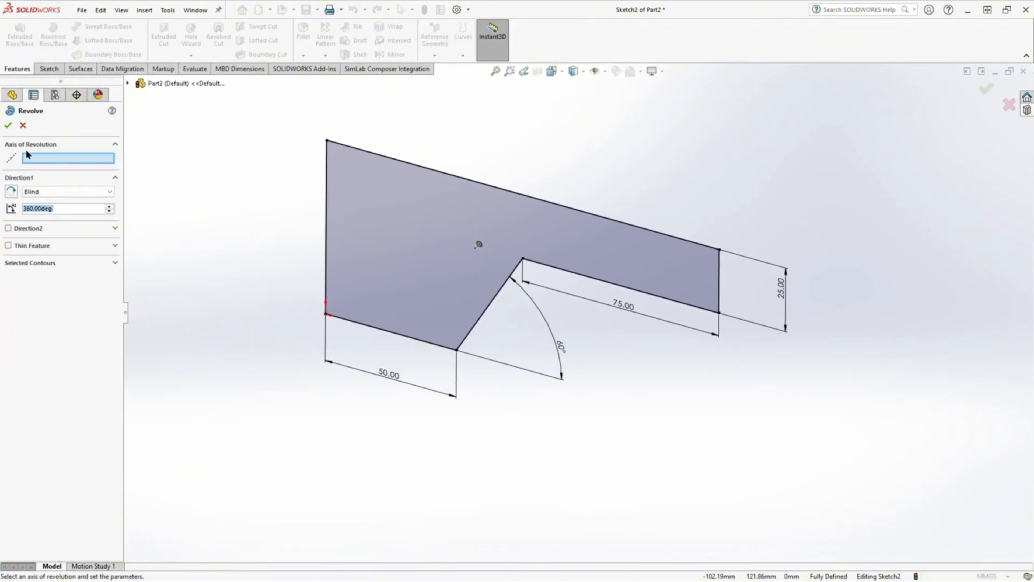
click(325, 218)
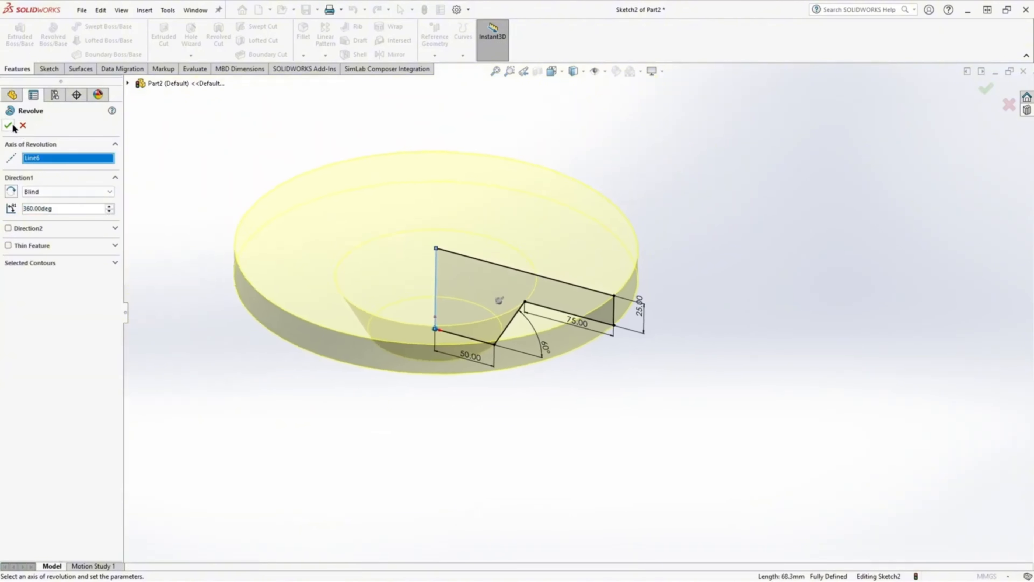
click(8, 125)
mouse_move(167, 181)
middle_down()
mouse_move(290, 191)
mouse_move(300, 301)
mouse_move(298, 284)
mouse_move(234, 300)
middle_up()
click(297, 301)
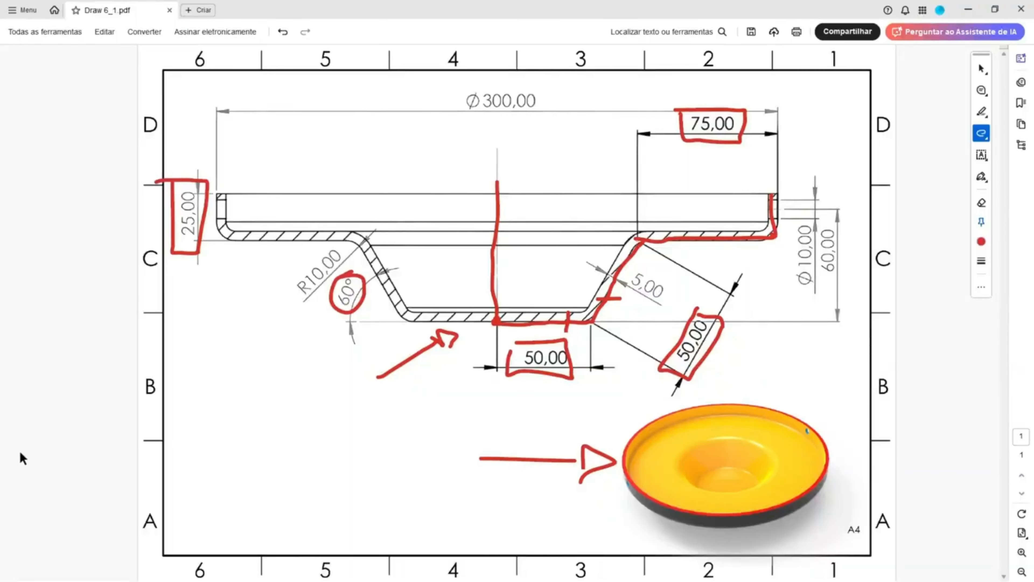
Step: Switch to Draw 6_1.pdf and undo all the red pen markups on the drawing
key(ctrl+z)
key(ctrl+z)
key(ctrl+z)
key(ctrl+z)
key(ctrl+z)
key(ctrl+z)
key(ctrl+z)
key(ctrl+z)
key(ctrl+z)
key(ctrl+z)
key(ctrl+z)
key(ctrl+z)
key(ctrl+z)
key(ctrl+z)
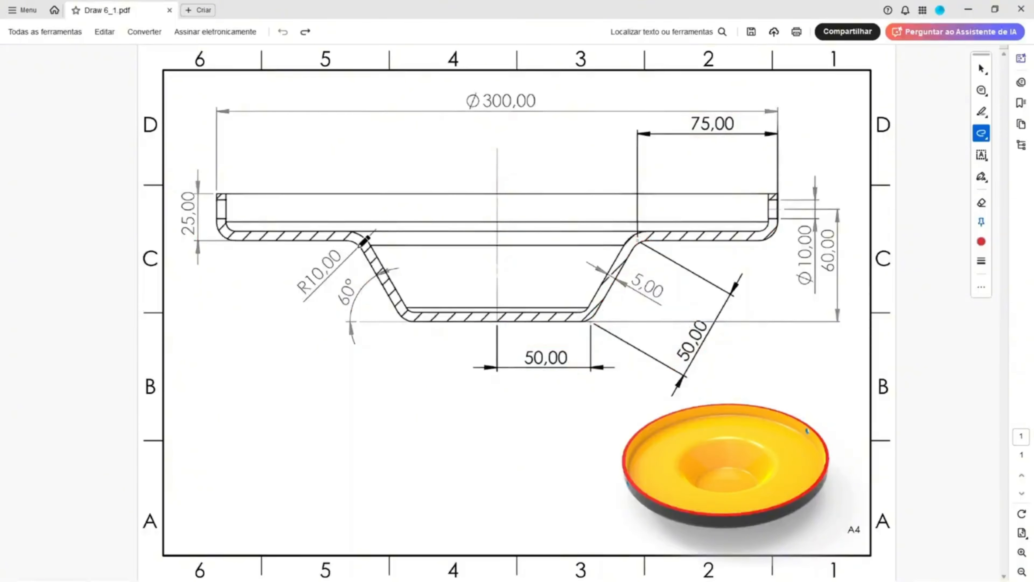
Step: Circle in red the rim, flange-to-cone and base corners of the section's left half, and the R10,00 radius note
drag(352, 231, 354, 230)
drag(219, 222, 217, 220)
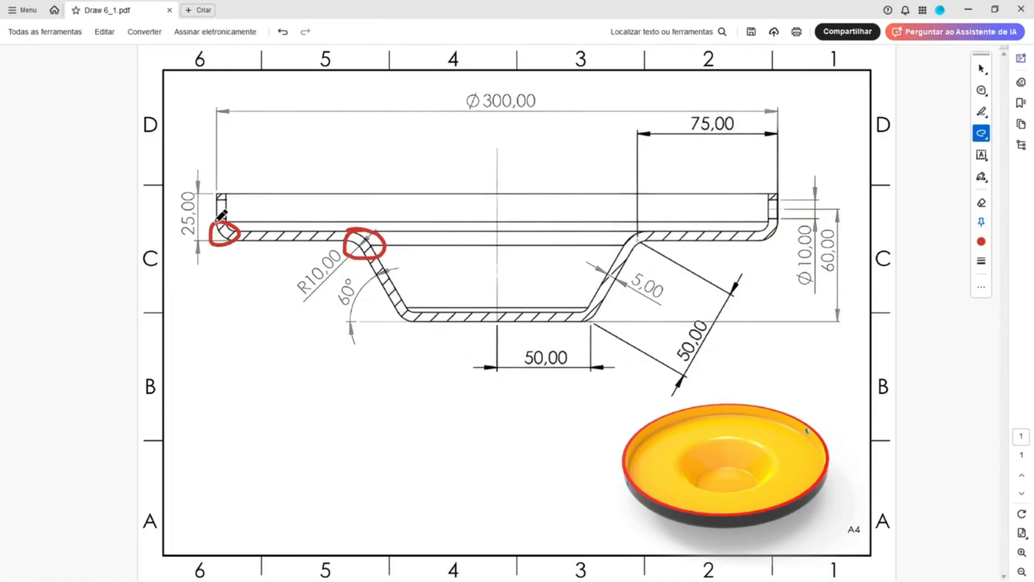
drag(413, 306, 411, 307)
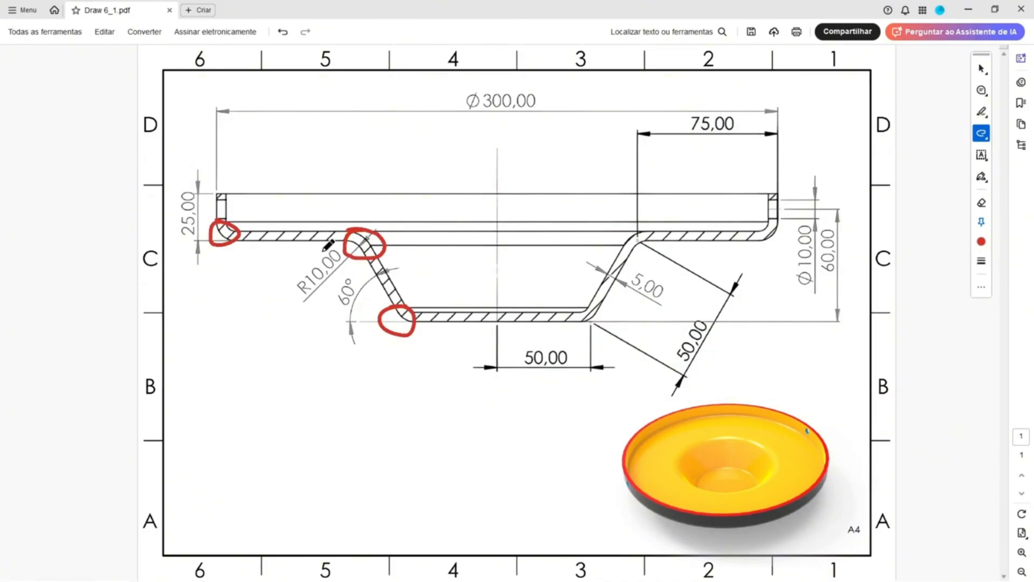
mouse_move(329, 244)
mouse_down()
mouse_move(302, 265)
mouse_move(306, 308)
mouse_move(357, 244)
mouse_move(383, 249)
mouse_up()
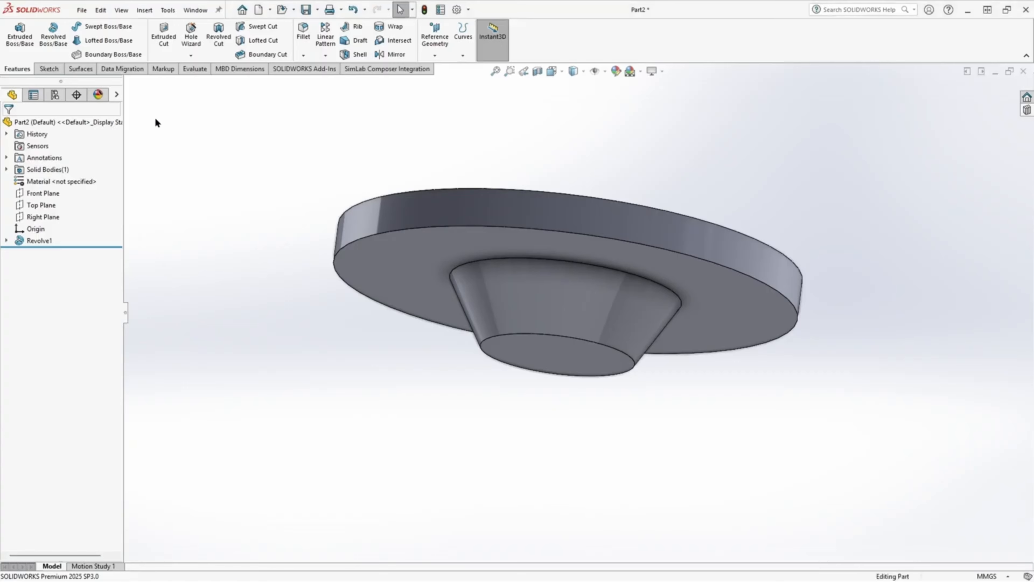
Step: Return to the SOLIDWORKS part and fillet the flange's lower outer edge, the flange-to-cone edge and the base edge with a 10 mm radius
click(303, 32)
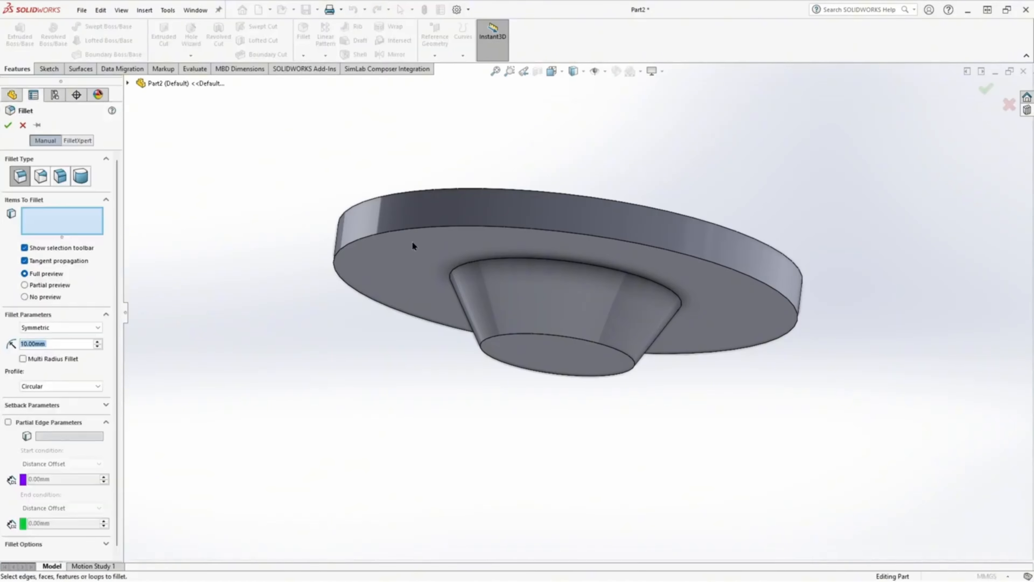
click(404, 229)
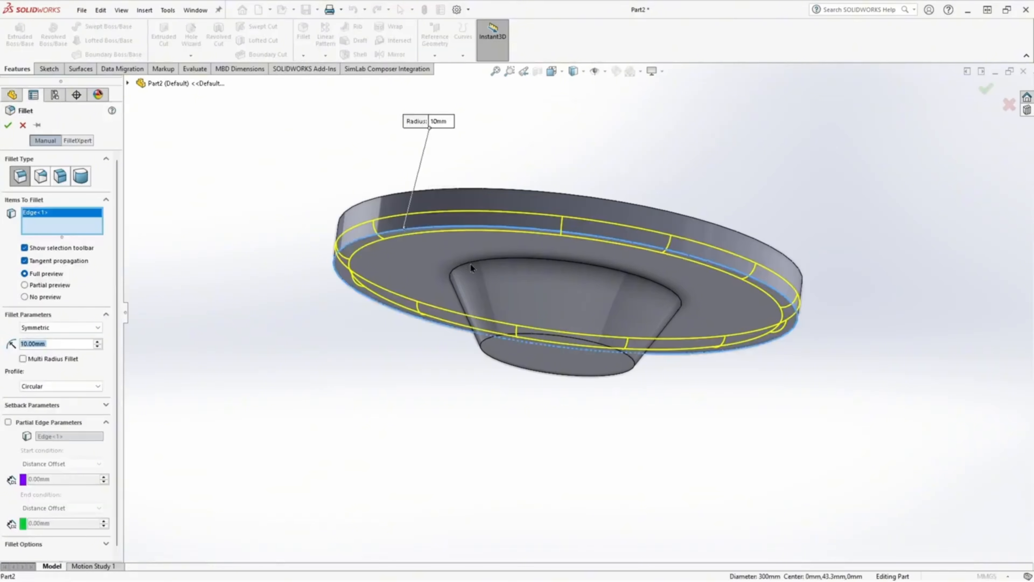
click(487, 319)
click(482, 344)
middle_drag(482, 344, 401, 385)
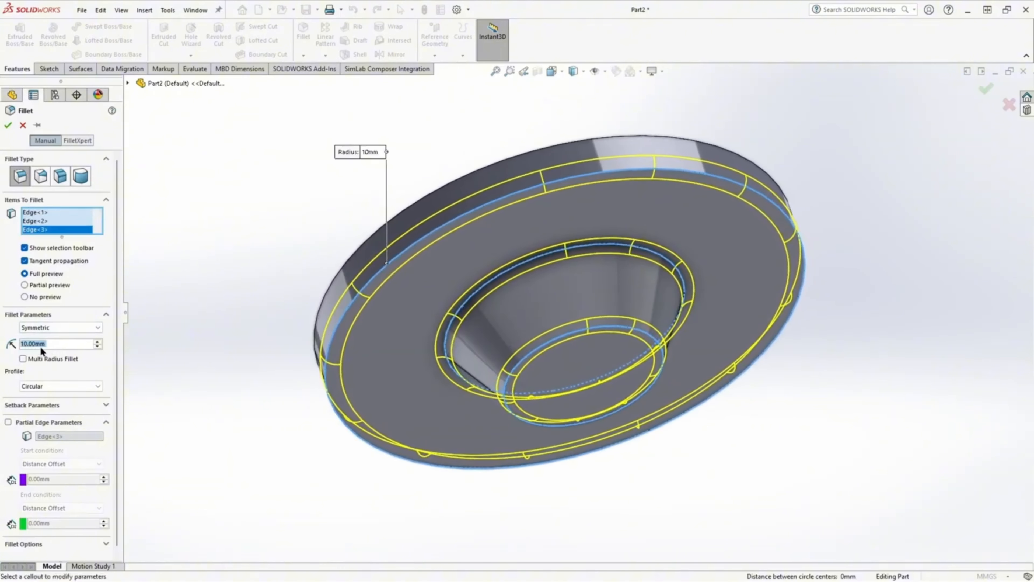
click(9, 126)
middle_drag(364, 165, 331, 151)
key(ctrl+7)
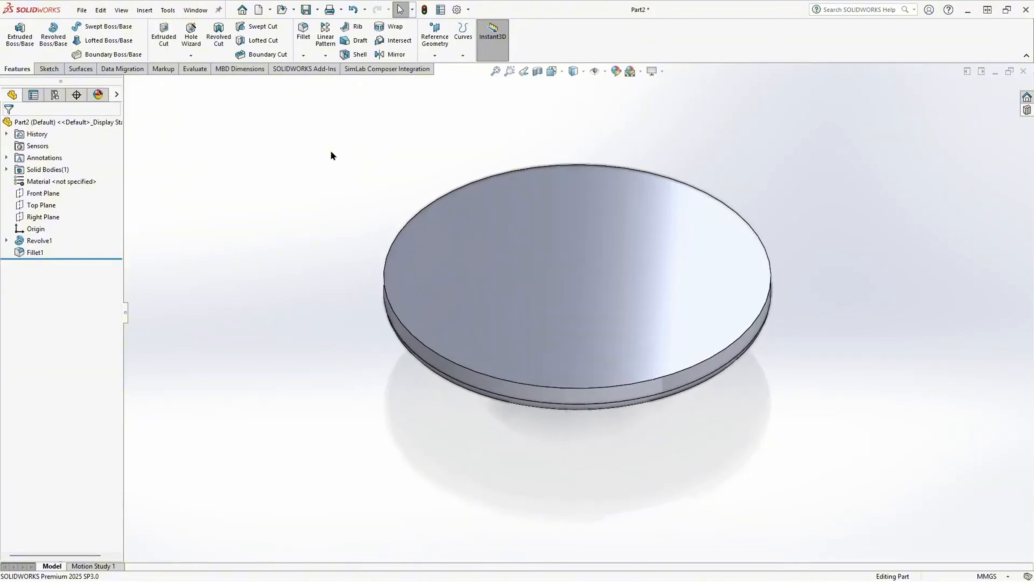
Step: Switch to Draw 6_1.pdf, outline the 5,00 wall thickness dimension in red, and return to the SOLIDWORKS part
key(alt+Tab)
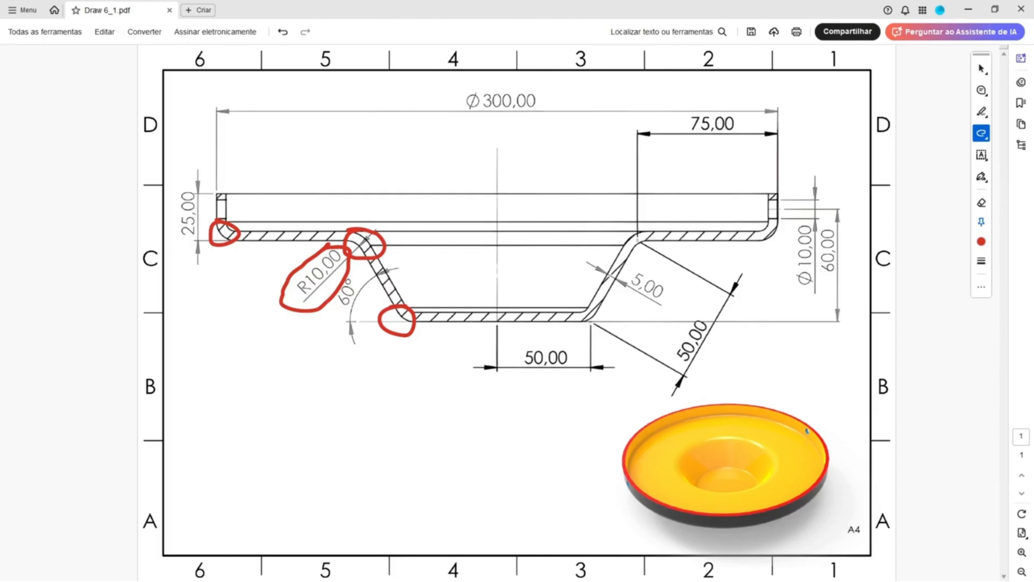
mouse_move(635, 267)
mouse_down()
mouse_move(673, 281)
mouse_move(625, 290)
mouse_move(635, 270)
mouse_up()
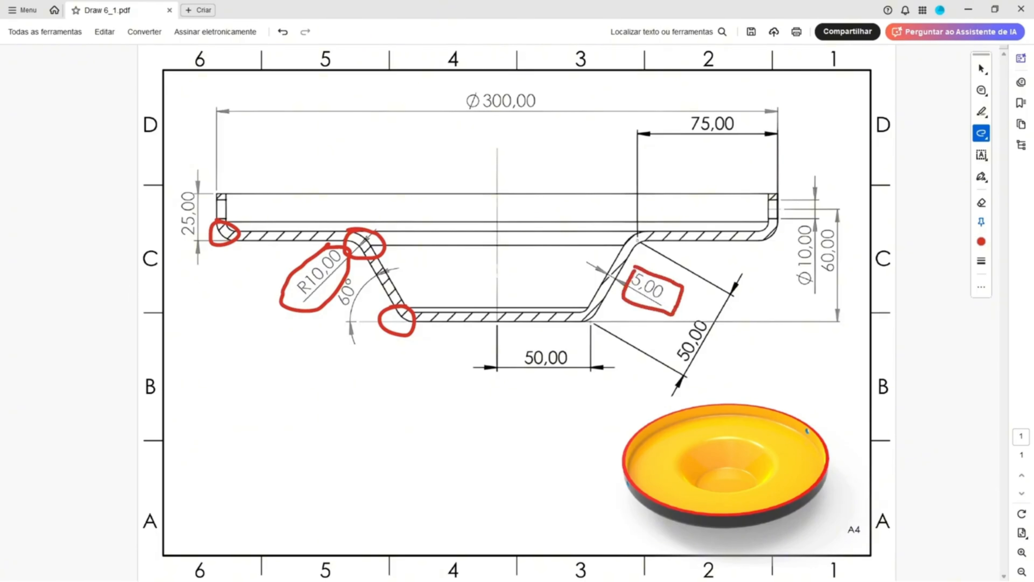
key(alt+Tab)
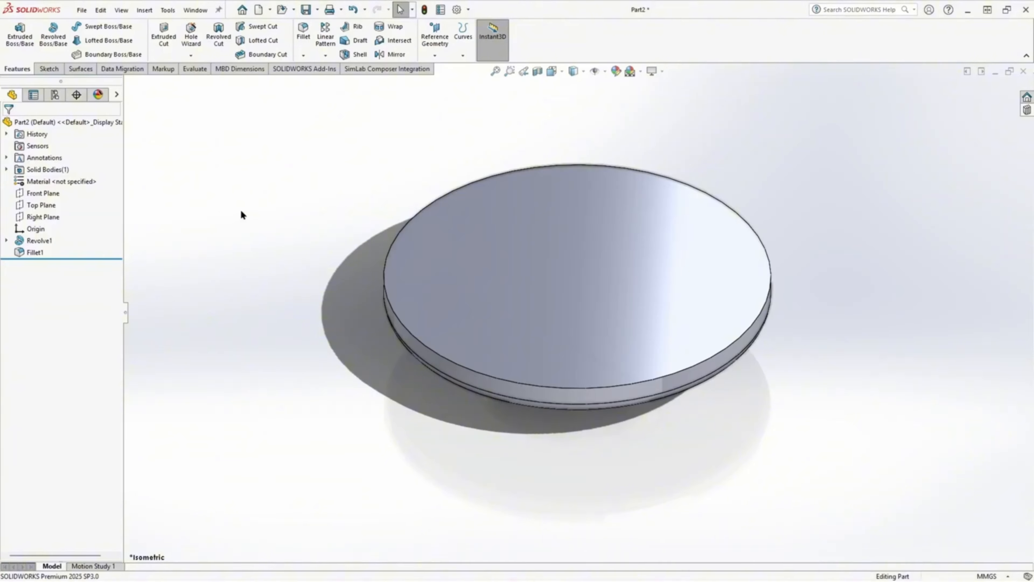
Step: Shell the dish to a 5 mm wall thickness with the preview shown, removing the flat top face
click(354, 55)
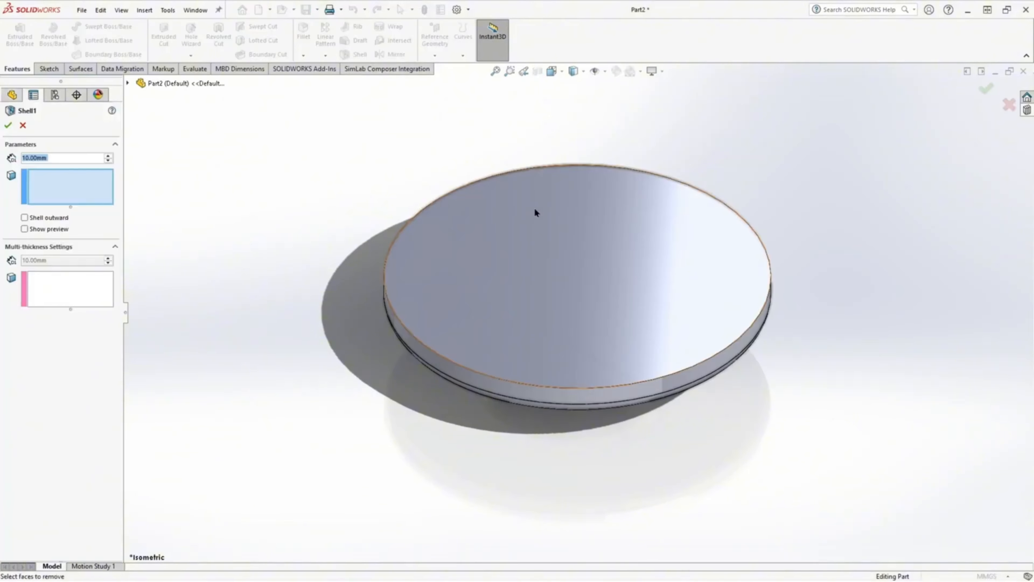
click(585, 257)
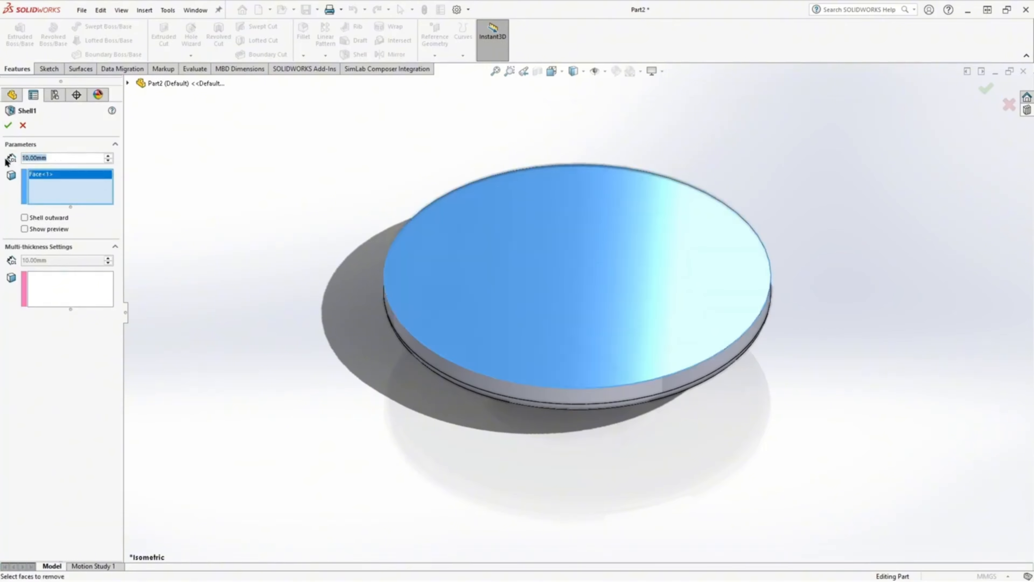
text(5)
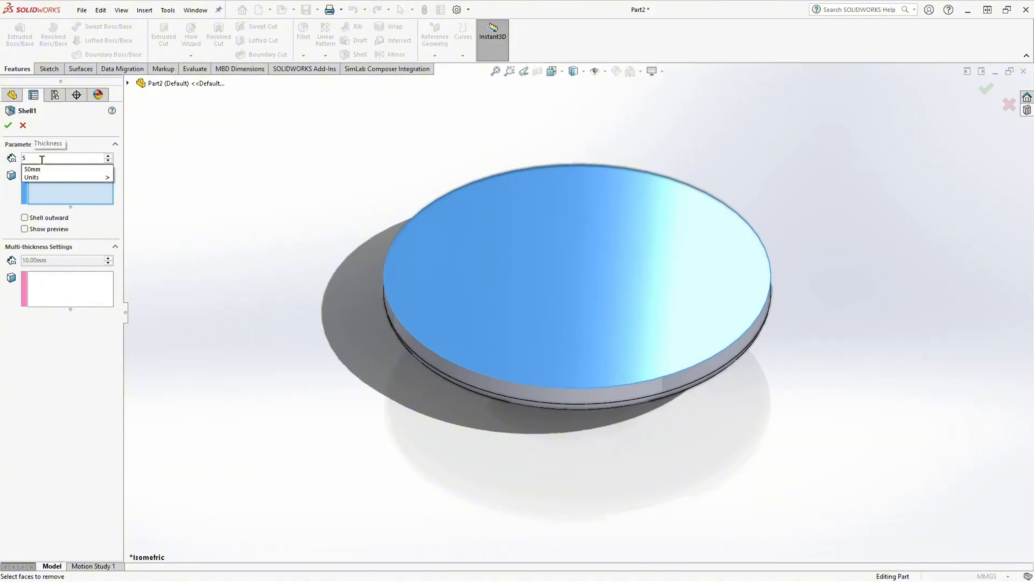
click(25, 231)
click(24, 229)
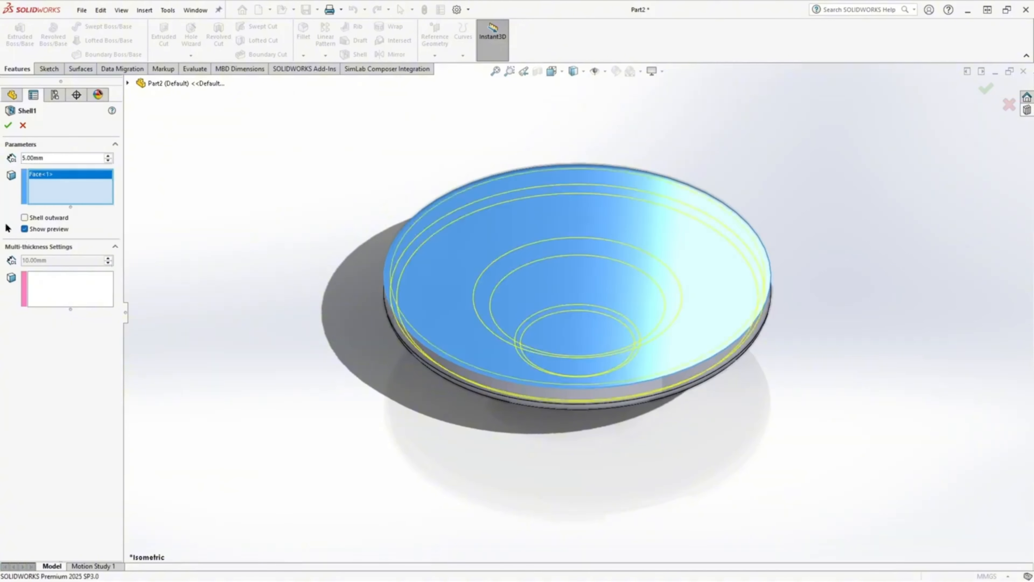
click(8, 125)
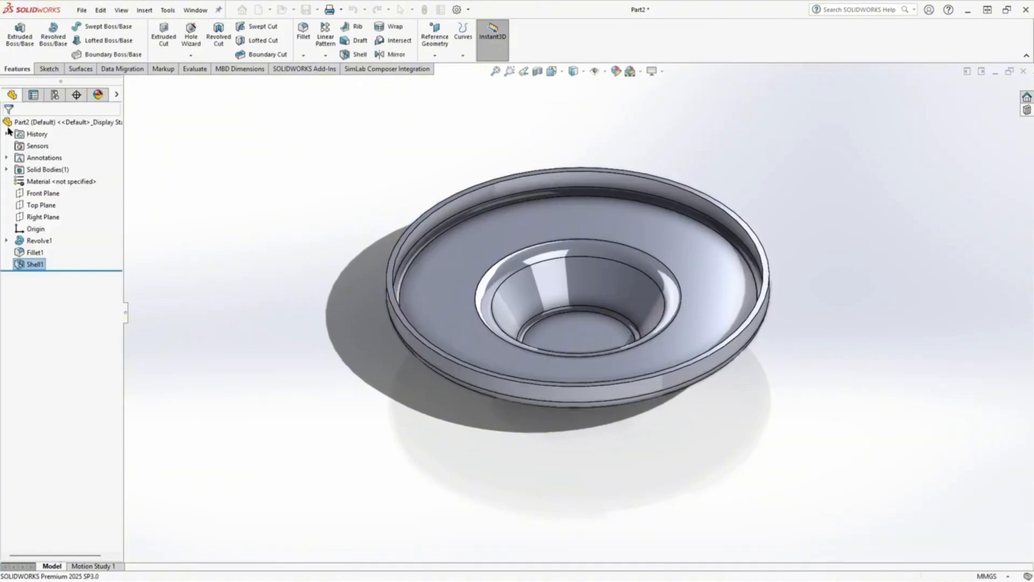
middle_drag(338, 126, 340, 131)
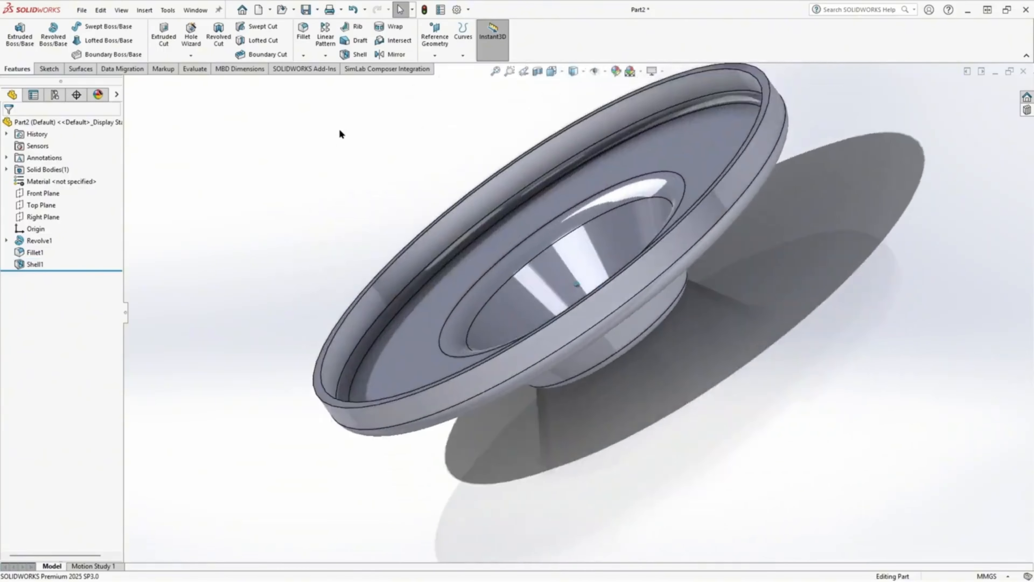
key(ctrl+7)
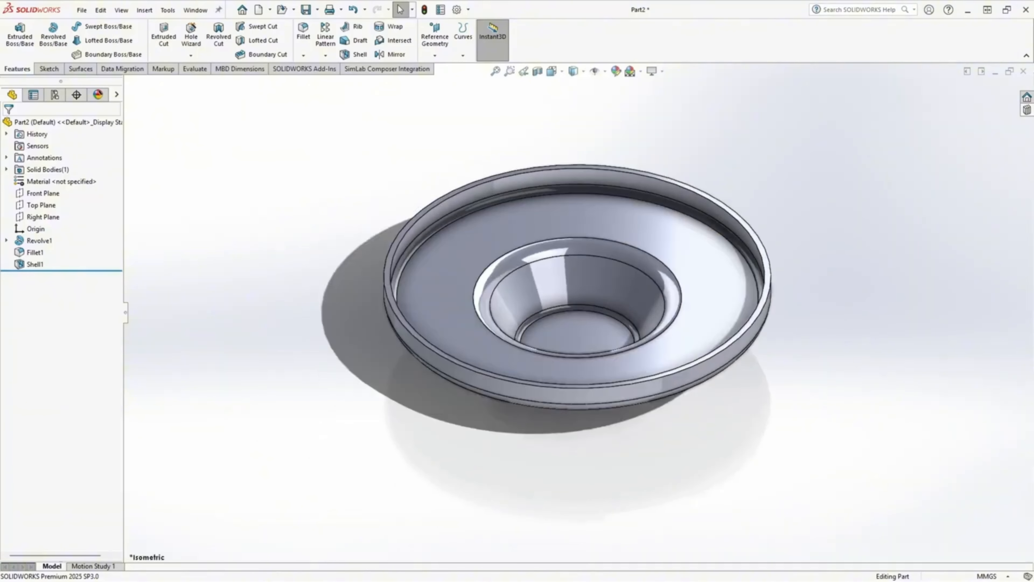
Step: Switch to Draw 6_1.pdf, circle both rim holes in red, outline the Ø10,00 dimension and mark the right hole's centre
key(alt+Tab)
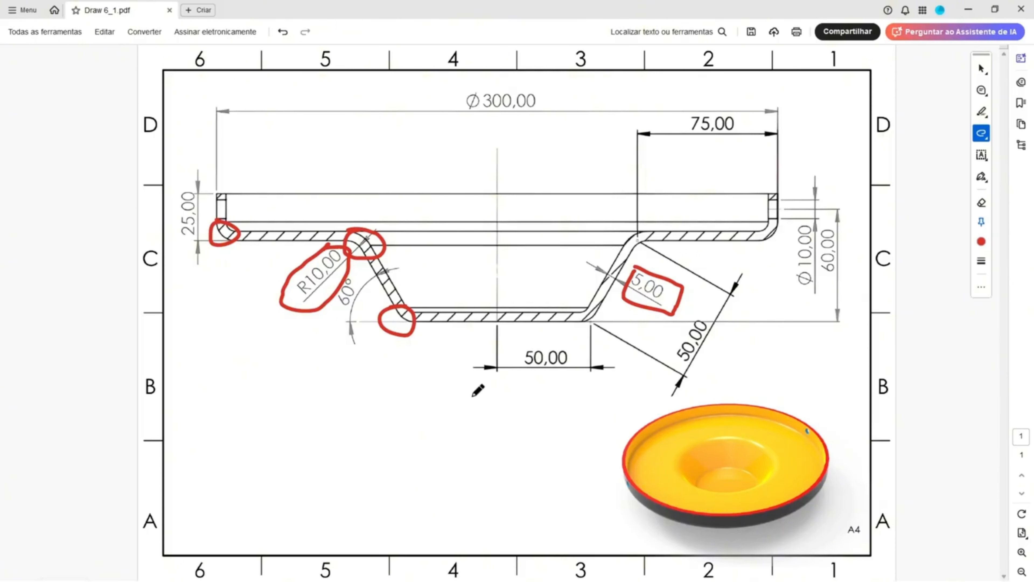
drag(206, 204, 227, 200)
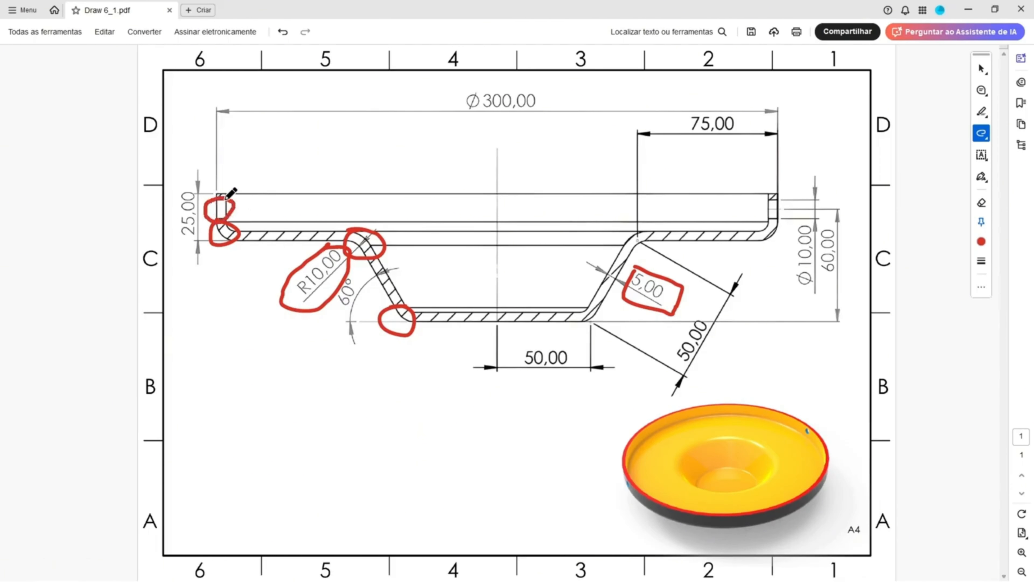
drag(761, 198, 779, 195)
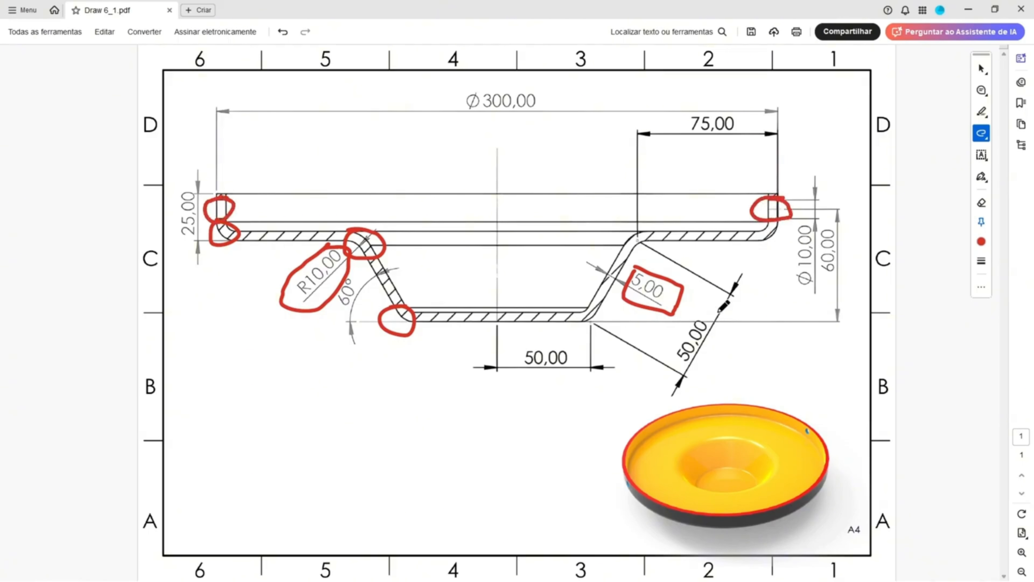
mouse_move(790, 231)
mouse_down()
mouse_move(802, 294)
mouse_move(820, 270)
mouse_move(817, 222)
mouse_move(779, 211)
mouse_up()
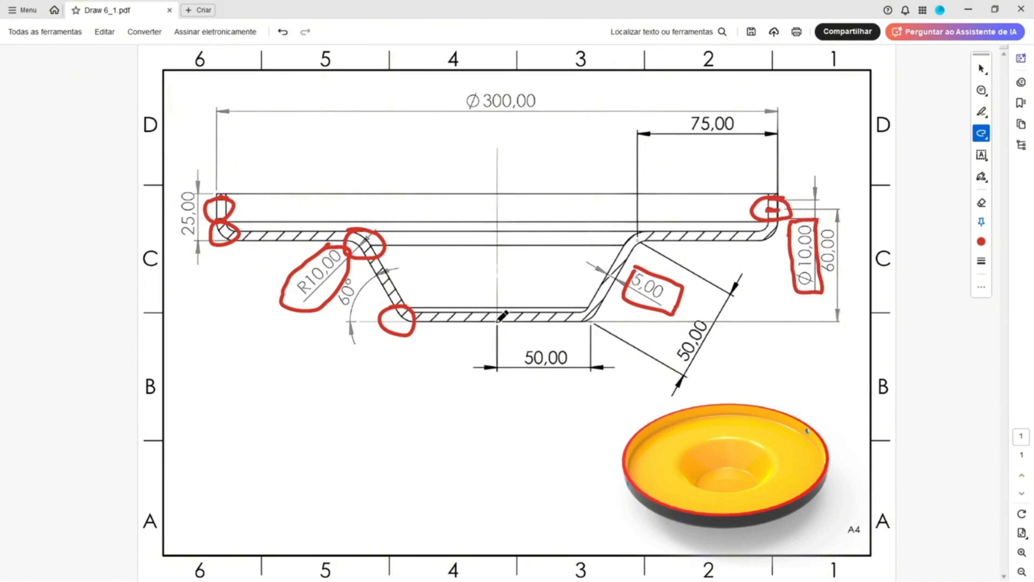
Step: Mark the base's centre in red, outline the 60,00 height dimension and circle the hole in the rendered dish picture
drag(495, 321, 515, 319)
mouse_move(817, 222)
mouse_down()
mouse_move(839, 223)
mouse_move(841, 272)
mouse_move(817, 292)
mouse_up()
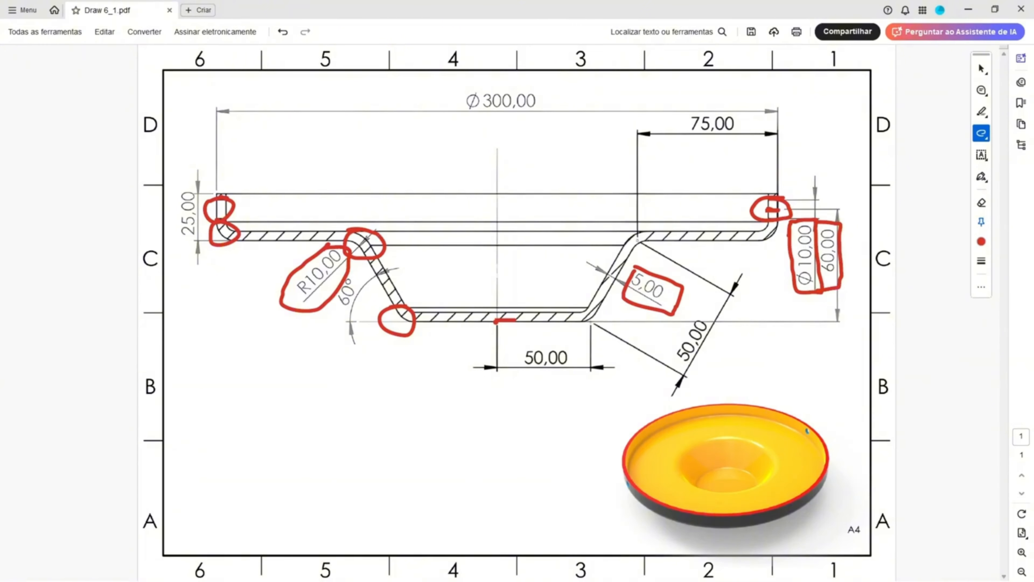
mouse_move(815, 413)
mouse_down()
mouse_move(817, 442)
mouse_move(811, 413)
mouse_up()
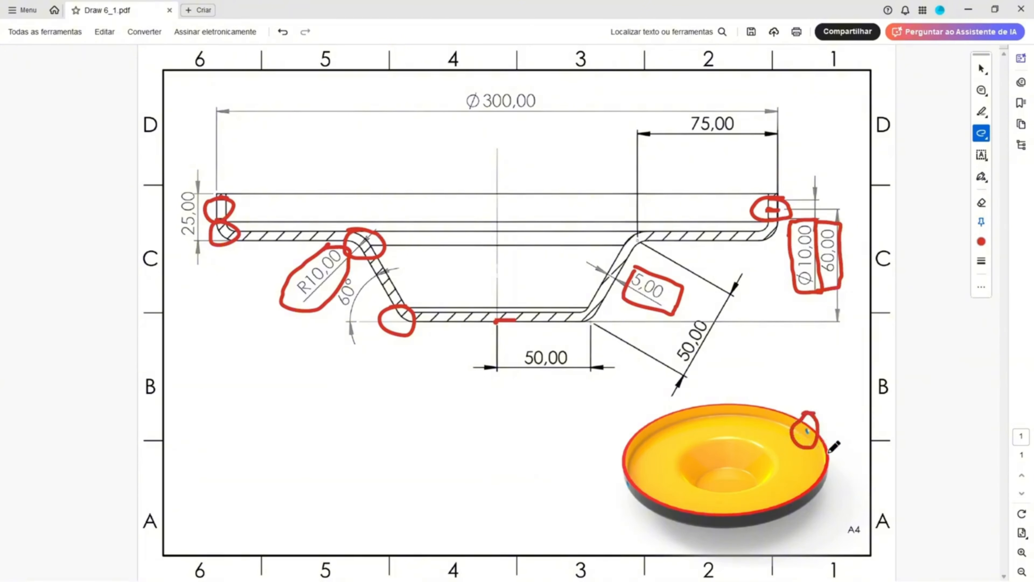
ctrl+scroll(834, 447, up, 2)
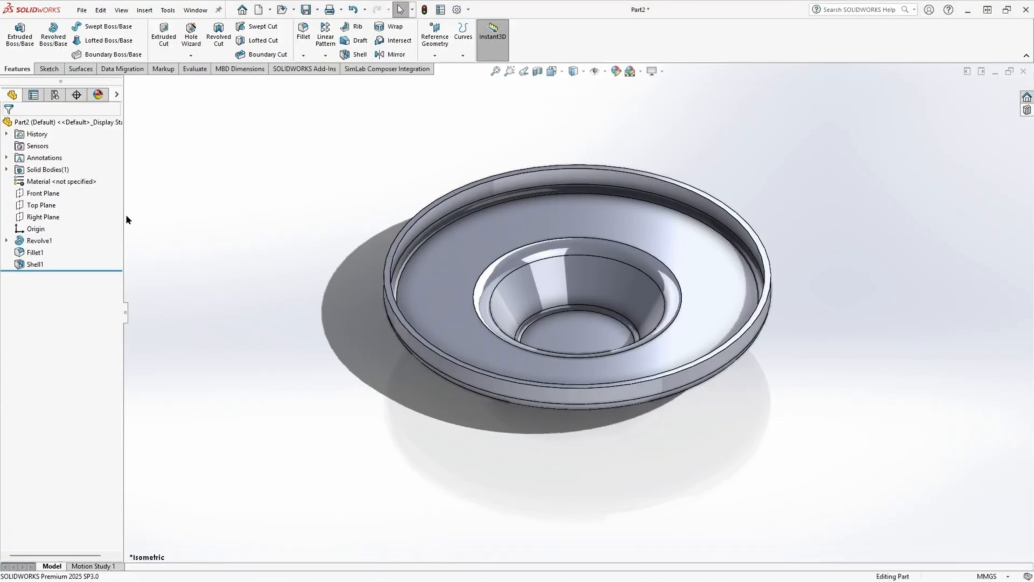
Step: In the SOLIDWORKS part, sketch on the Right Plane a circle of about 8.2 mm radius on the rim, about 60 mm directly above the origin
click(48, 68)
click(14, 32)
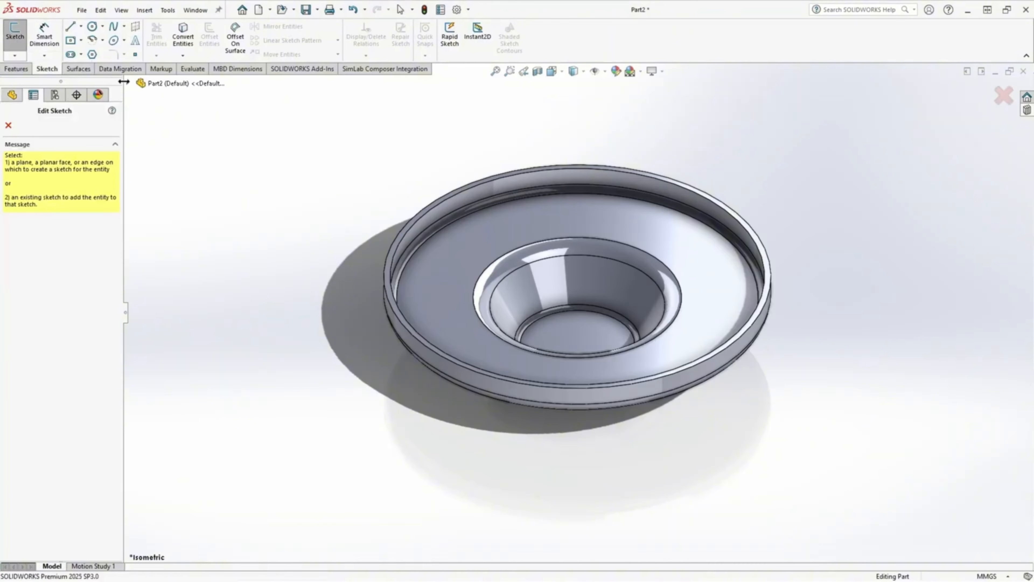
click(128, 84)
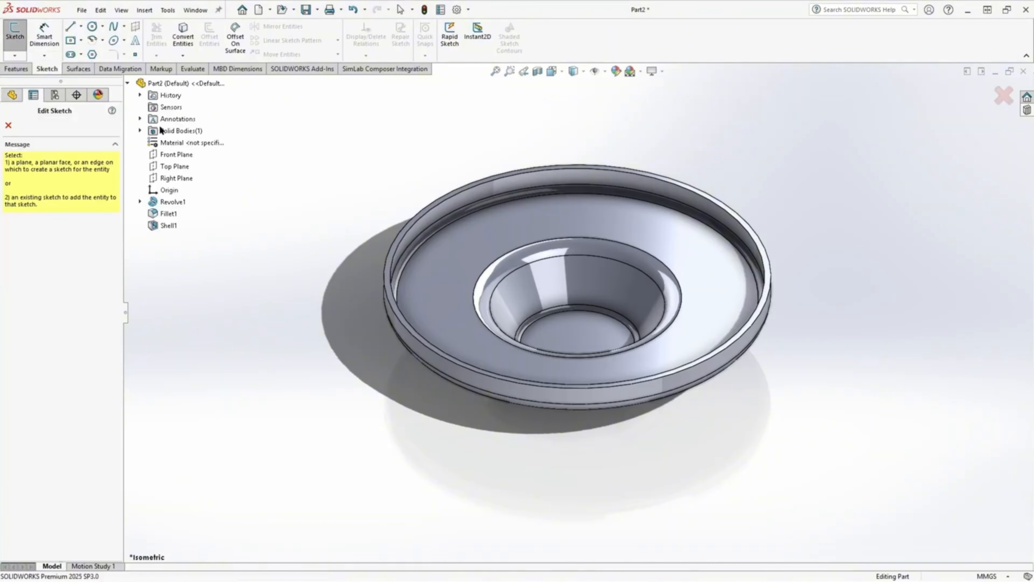
click(177, 179)
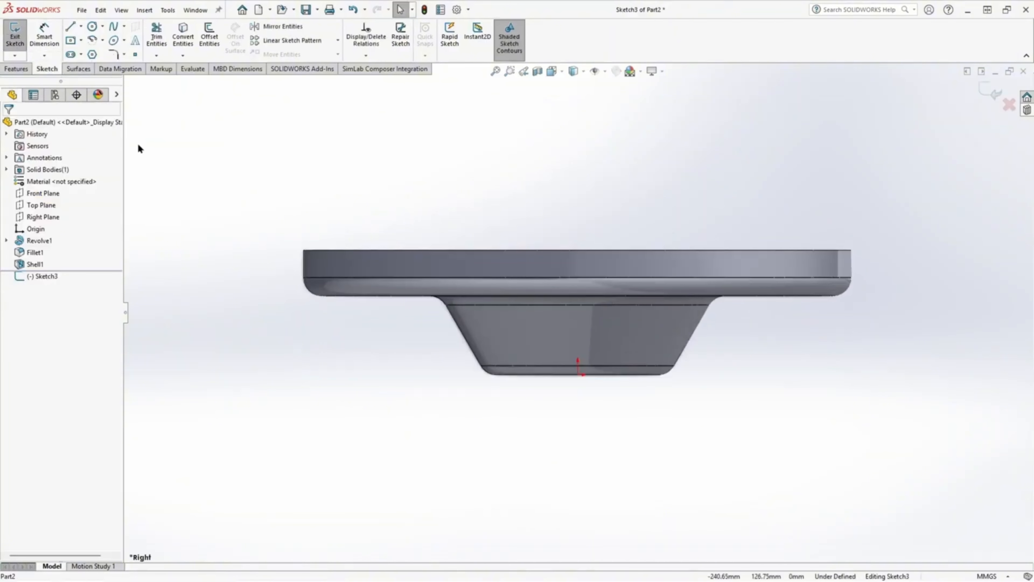
click(92, 26)
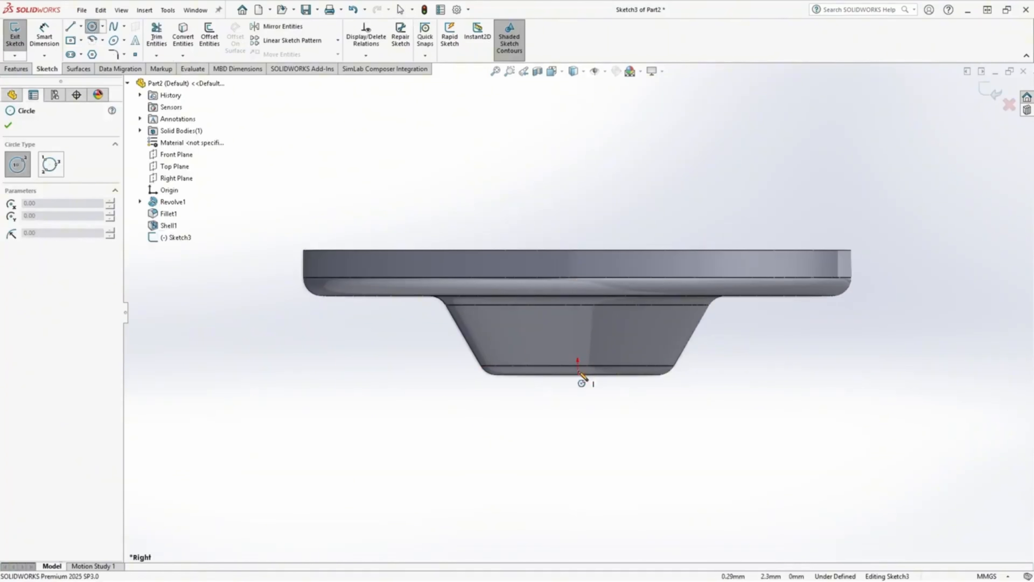
click(577, 264)
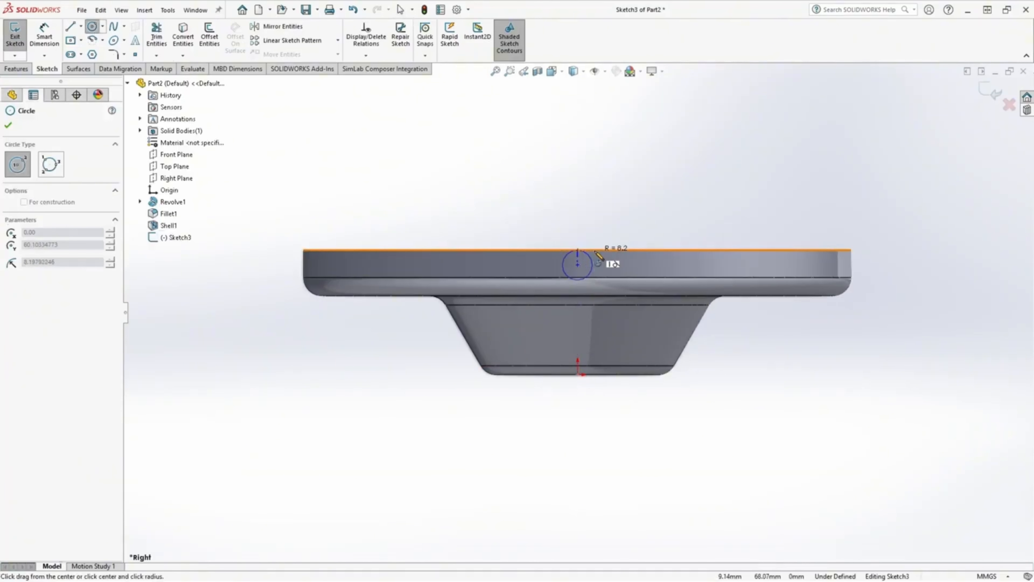
click(594, 260)
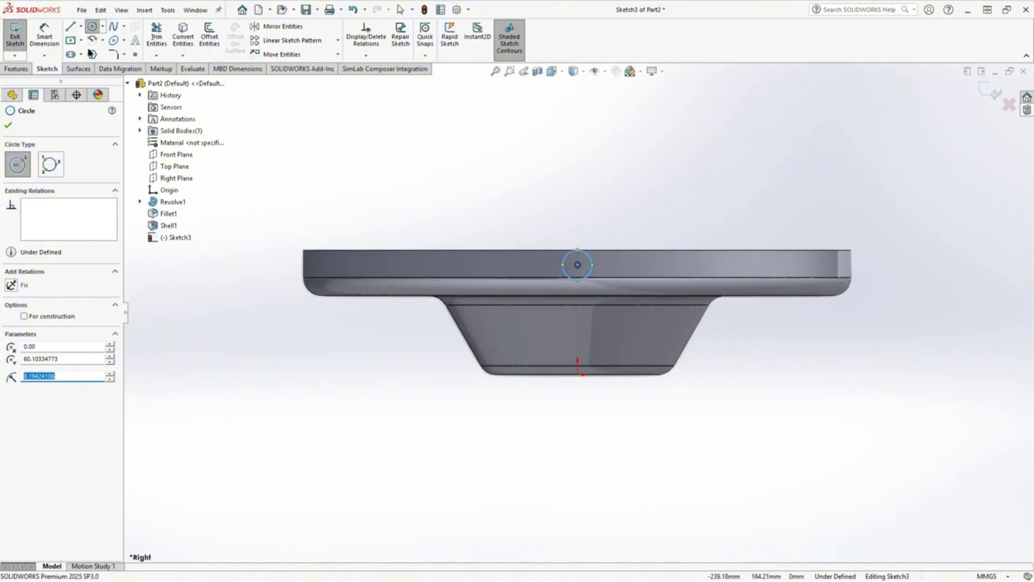
Step: Dimension the rim circle's diameter as 10 mm
click(44, 34)
click(593, 265)
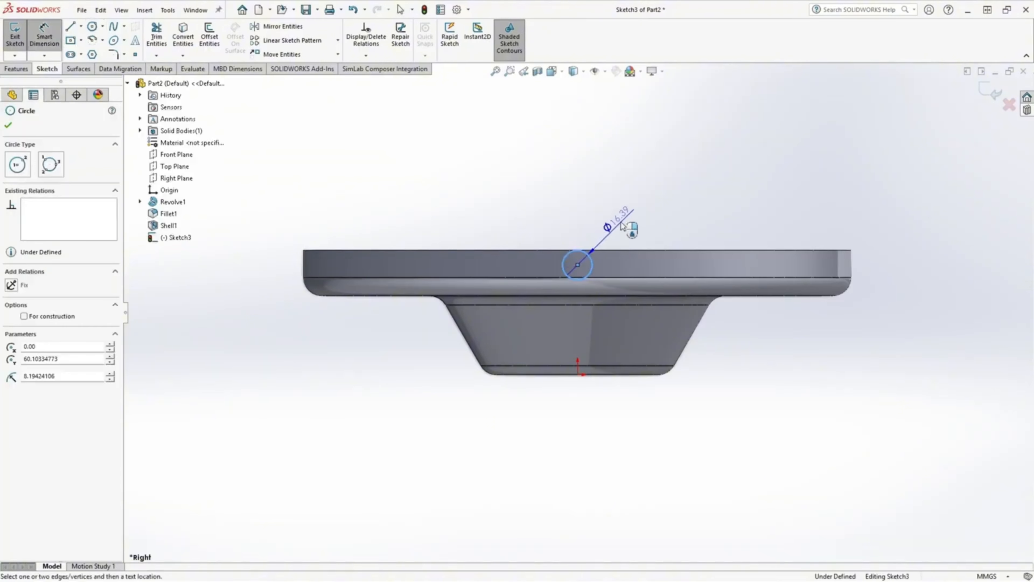
click(618, 224)
text(10)
key(Return)
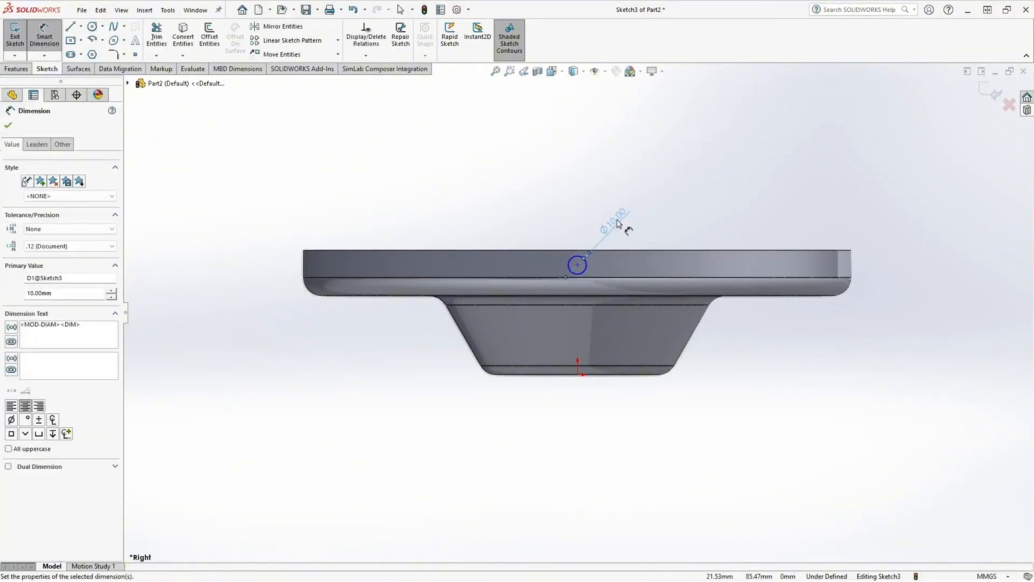
Step: Dimension the vertical distance from the circle's centre to the origin as 60 mm
click(578, 267)
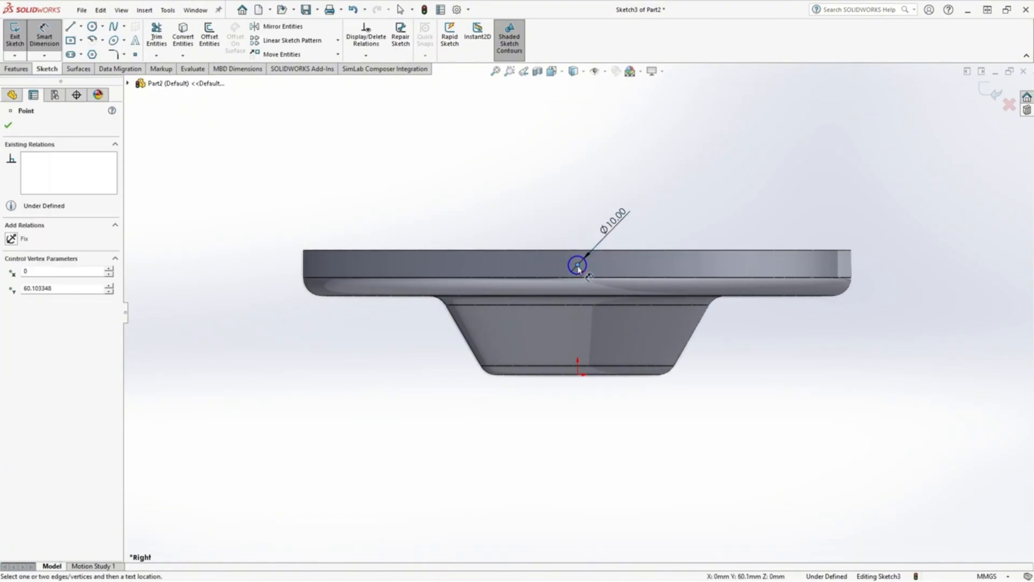
click(578, 375)
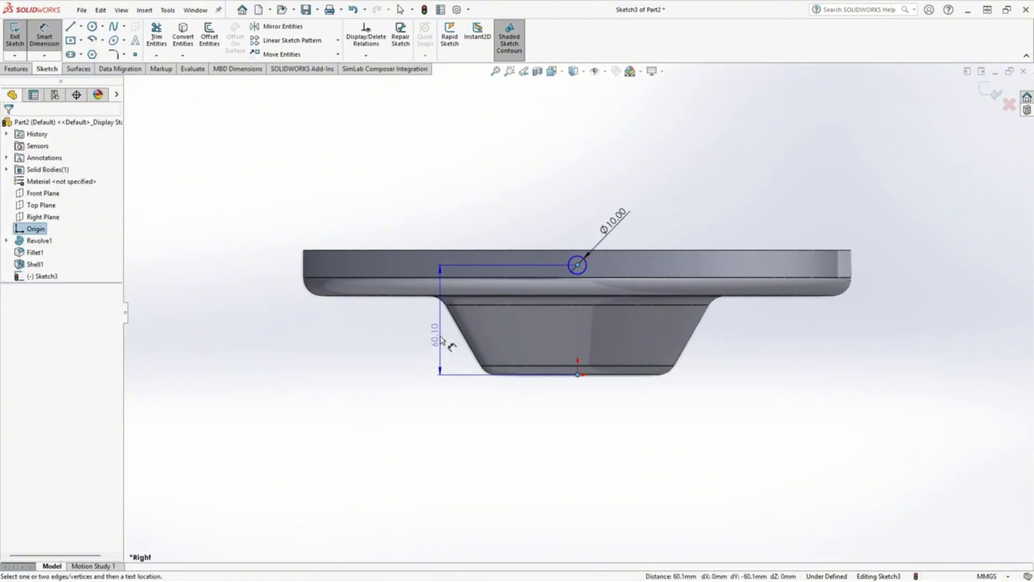
click(441, 338)
text(60)
key(Return)
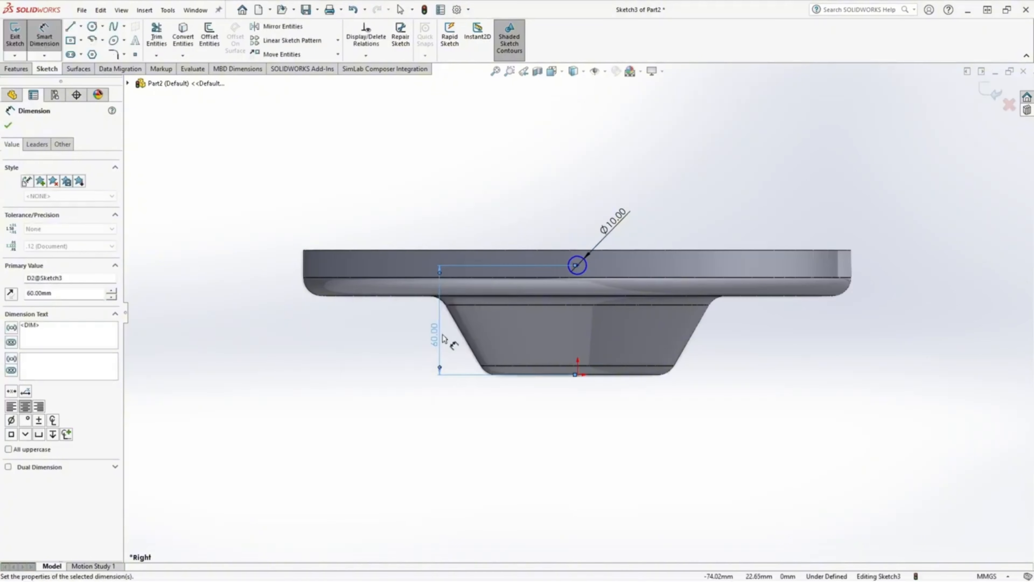
key(Escape)
Step: Add a Vertical relation between the circle's centre and the origin to fully define the sketch
click(578, 267)
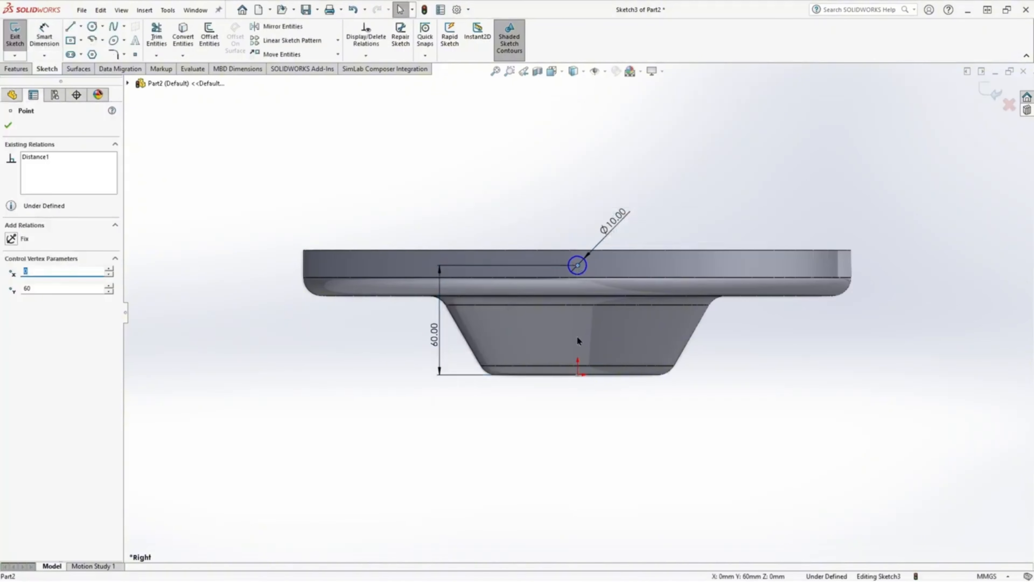
ctrl+click(577, 376)
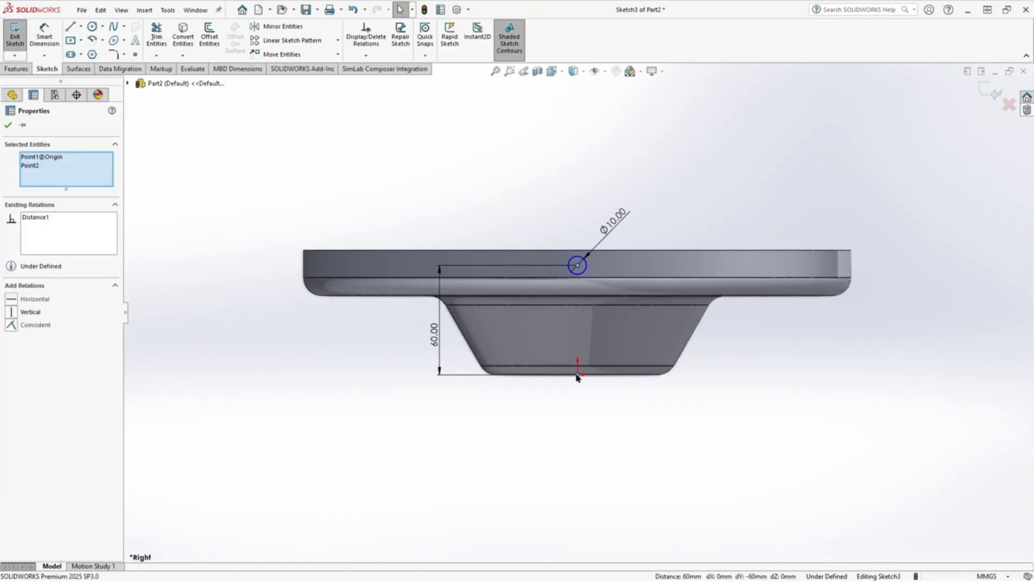
click(12, 312)
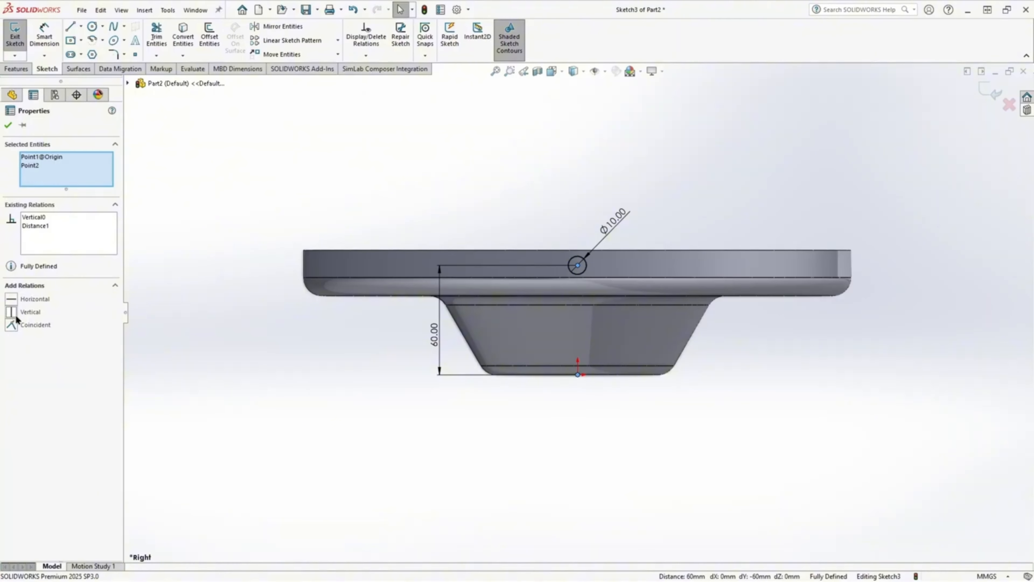
click(8, 125)
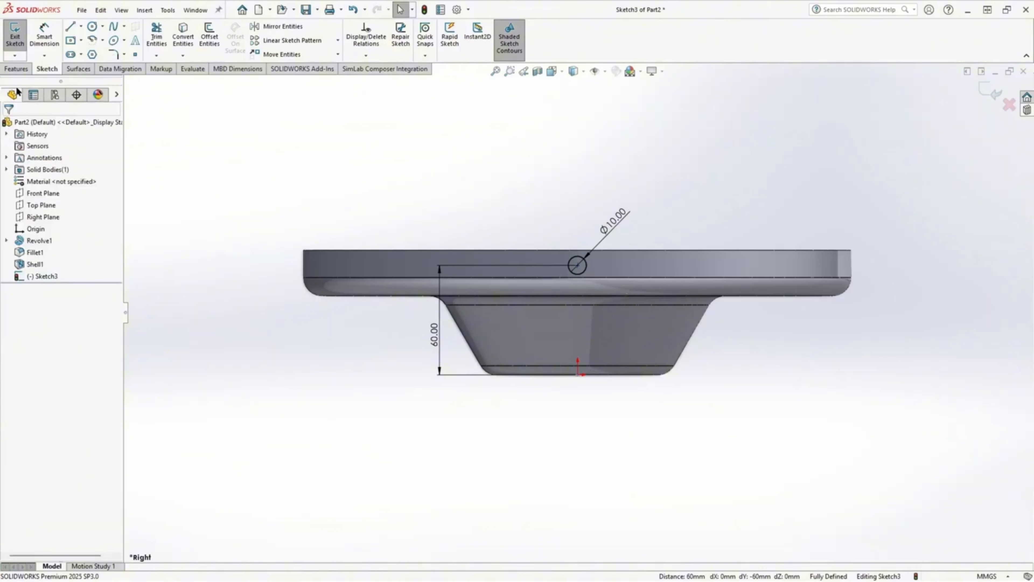
Step: Cut the 10 mm circle through the dish rim on both sides with an Extruded Cut set to Through All - Both
click(17, 70)
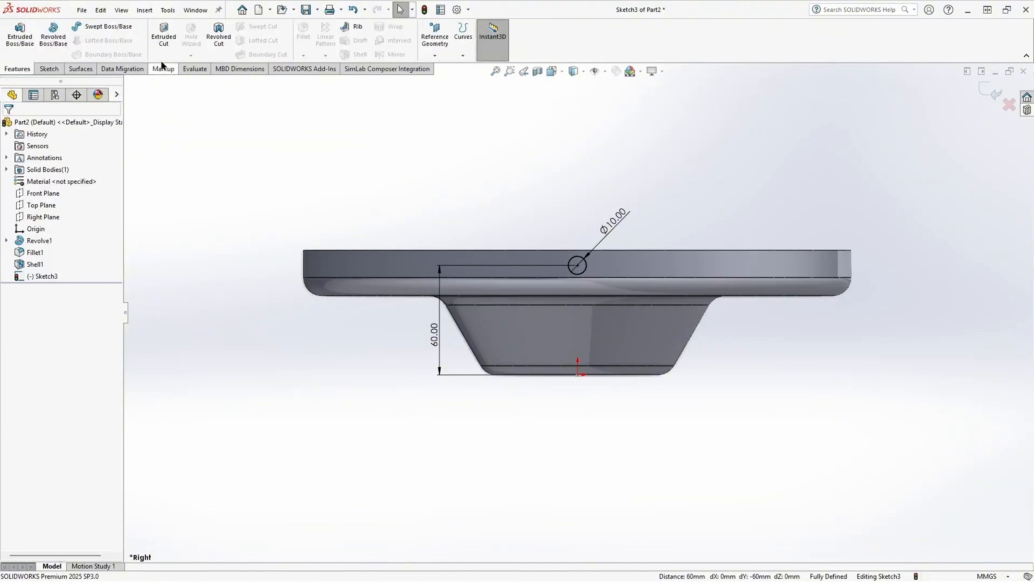
click(163, 37)
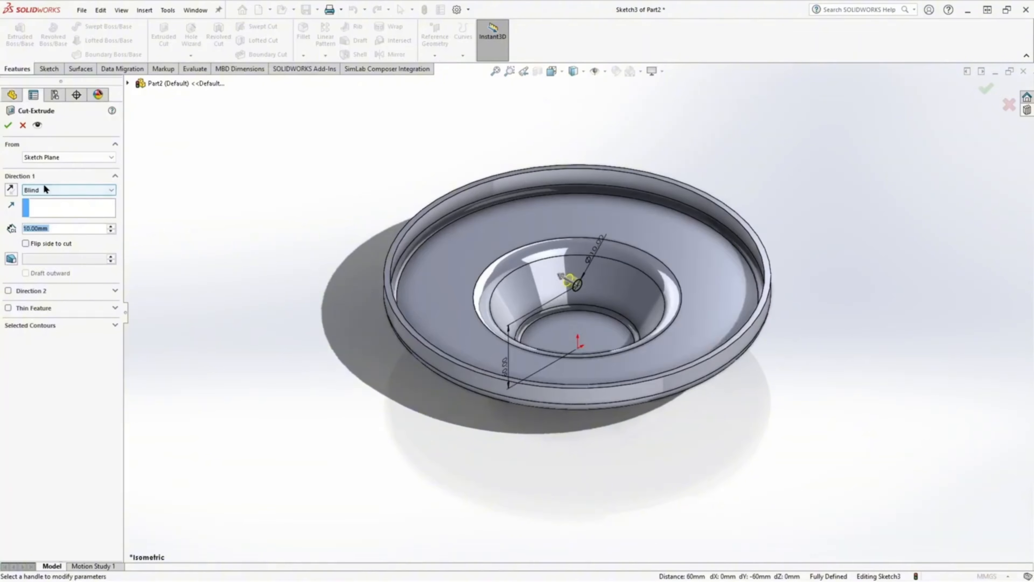
click(55, 190)
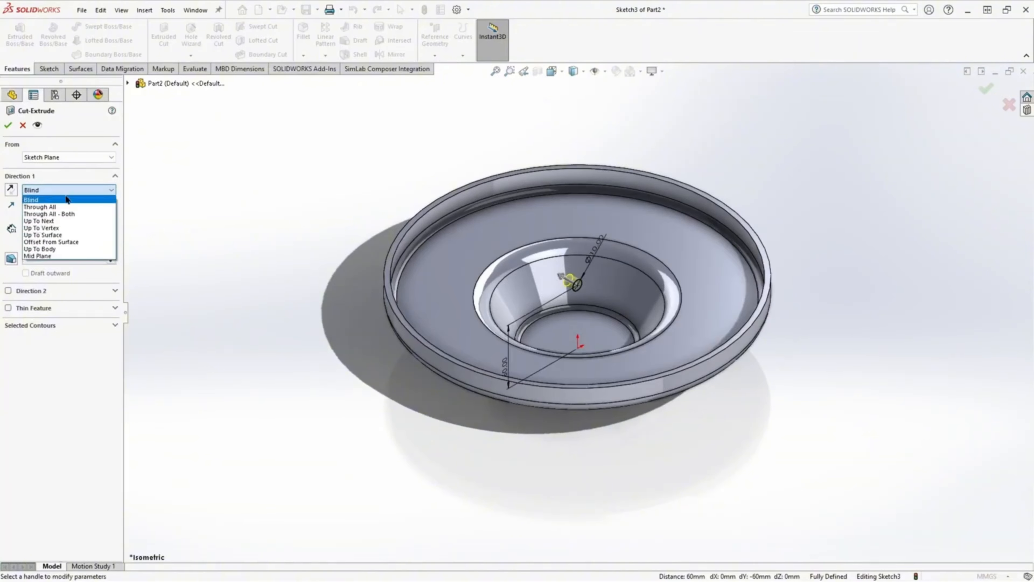
click(63, 213)
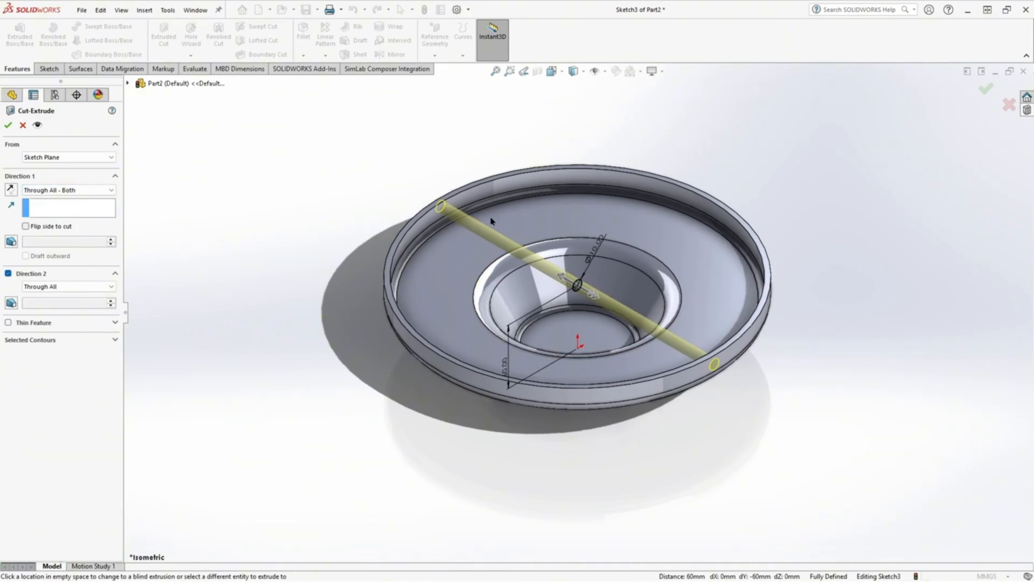
click(8, 125)
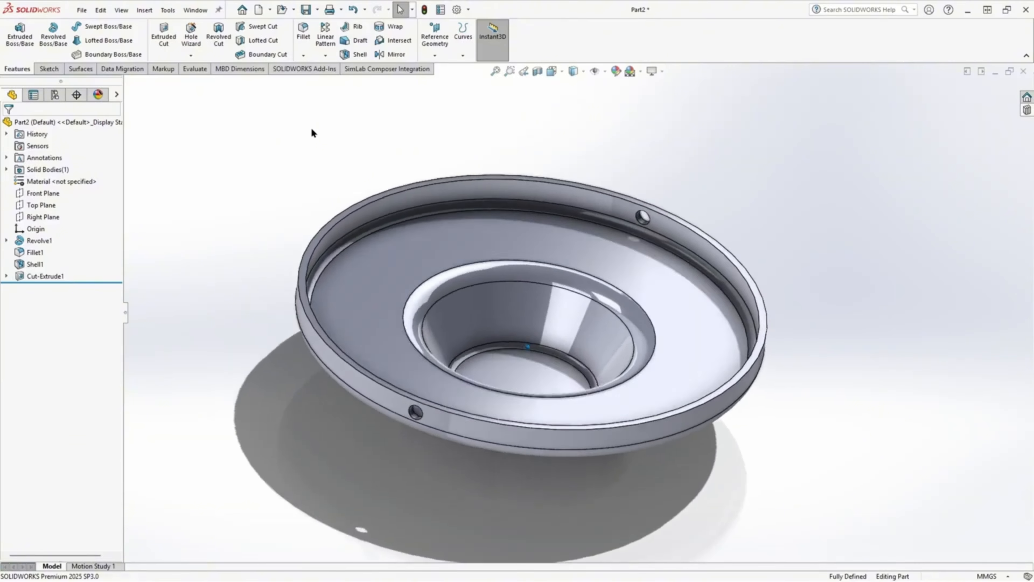
key(ctrl+7)
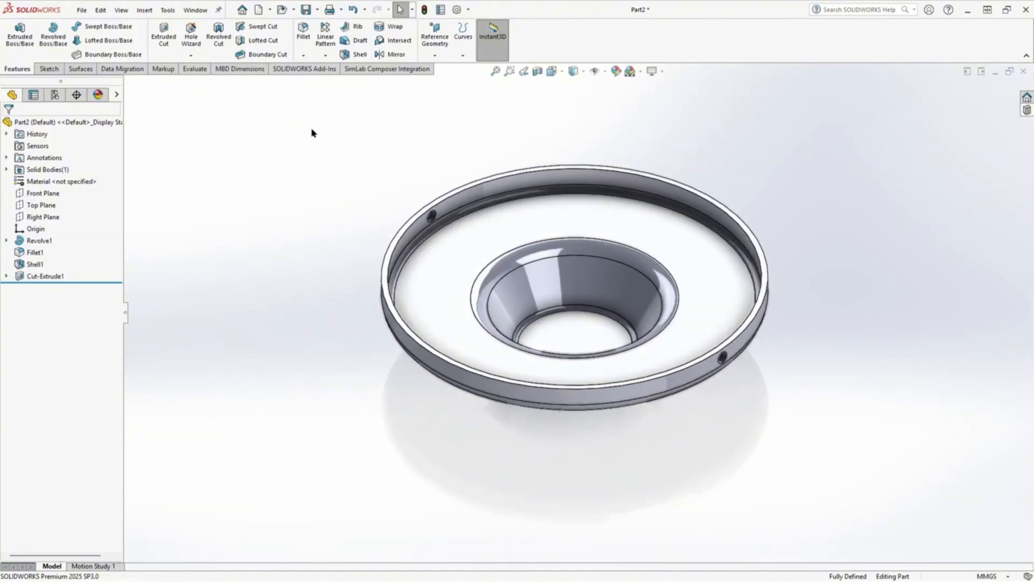